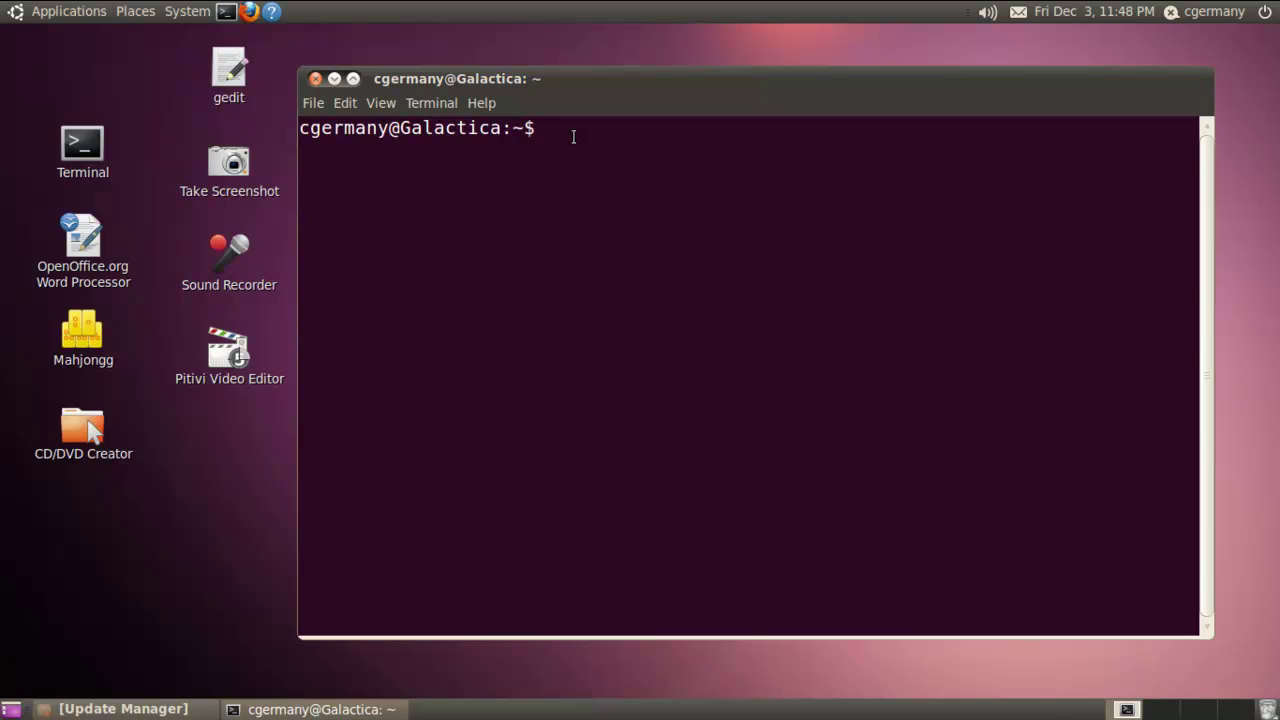
Start typing sudo add-apt-repository and enlarge the terminal text with View > Zoom In.
type("sudo add")
type("-")
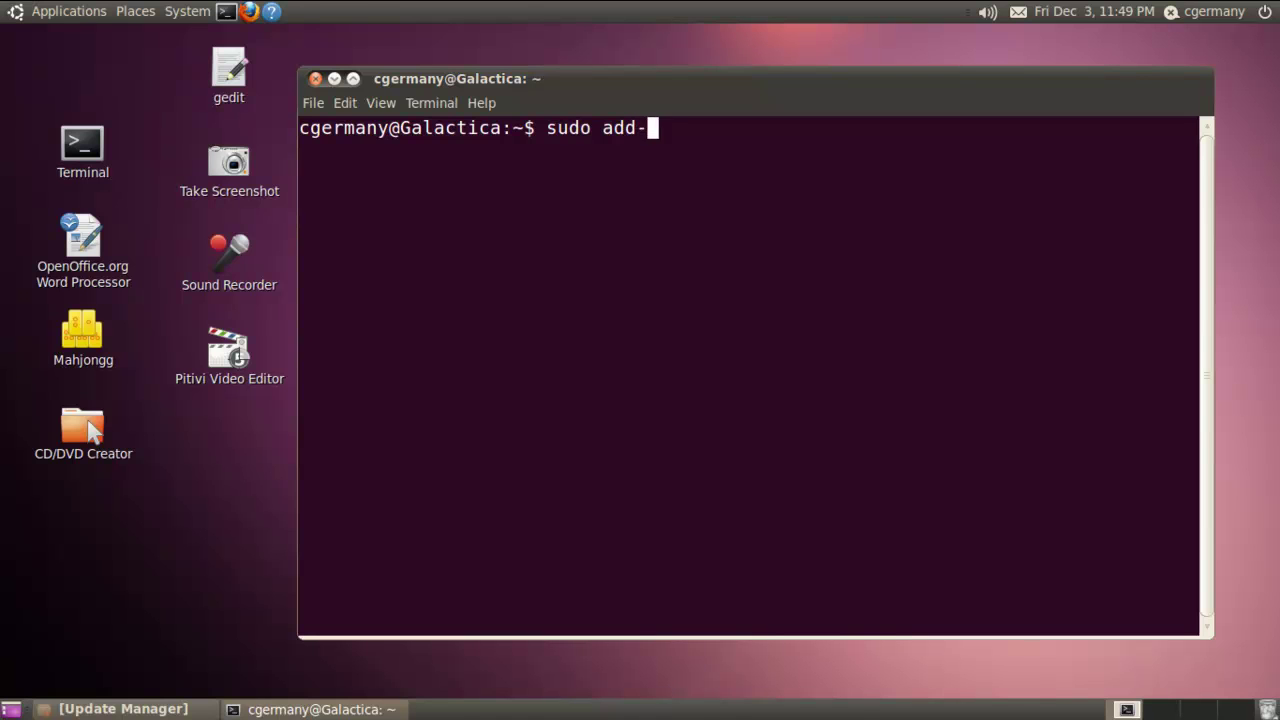
type("apt-repositroy")
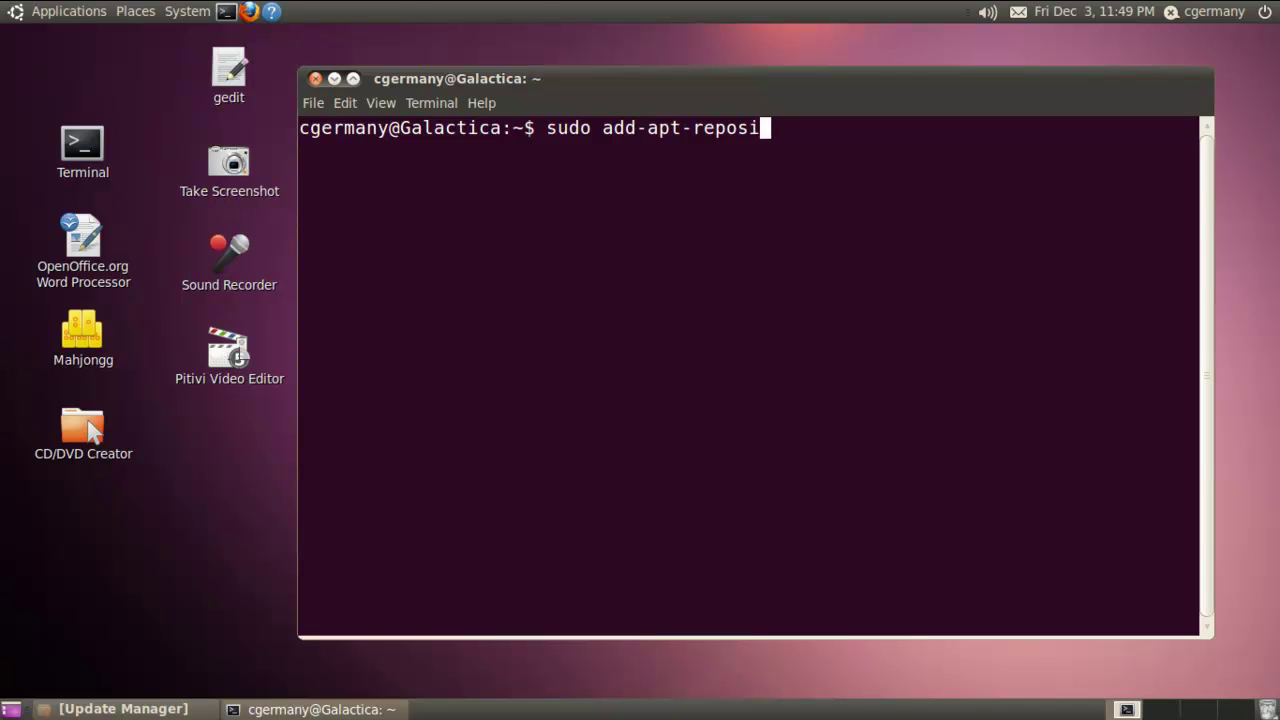
key("BackSpace")
key("BackSpace")
key("BackSpace")
key("BackSpace")
type("tory")
left_click(375, 102)
left_click(403, 182)
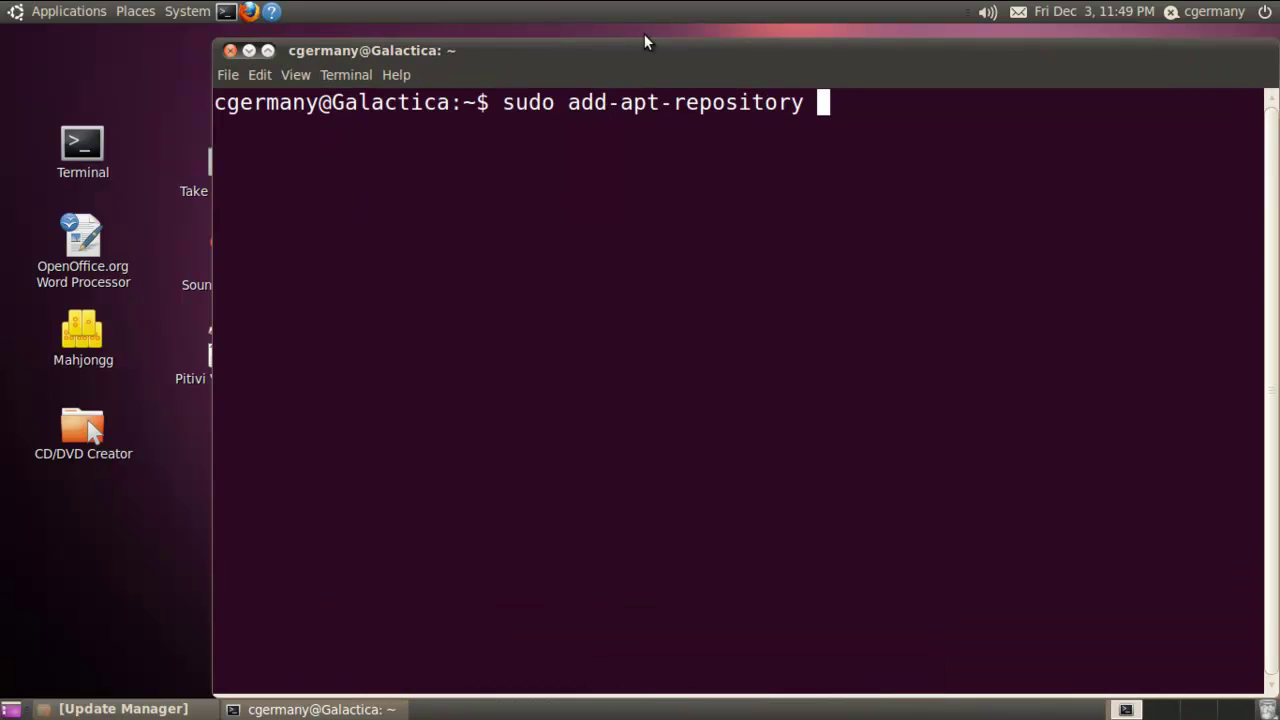
left_click_drag(667, 55, 640, 96)
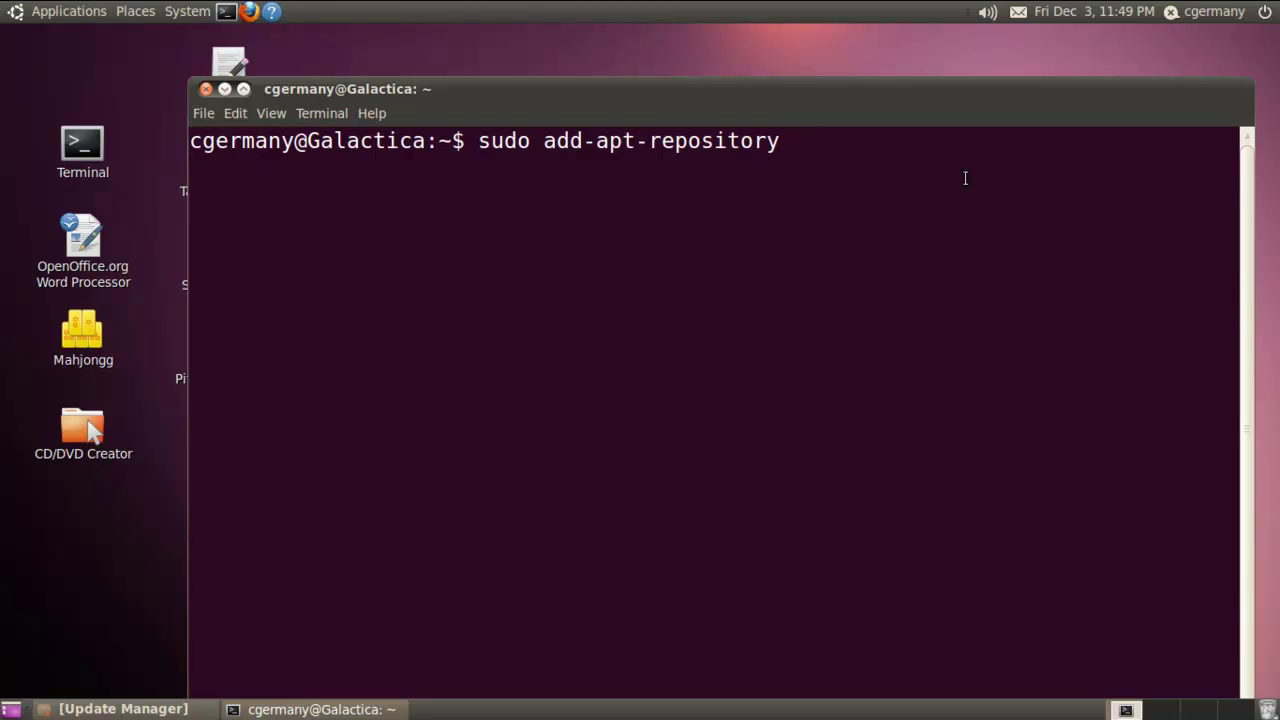
Finish and run the command for ppa:tldm217/tahutek.net, then review the key import output.
type("ppa:tl")
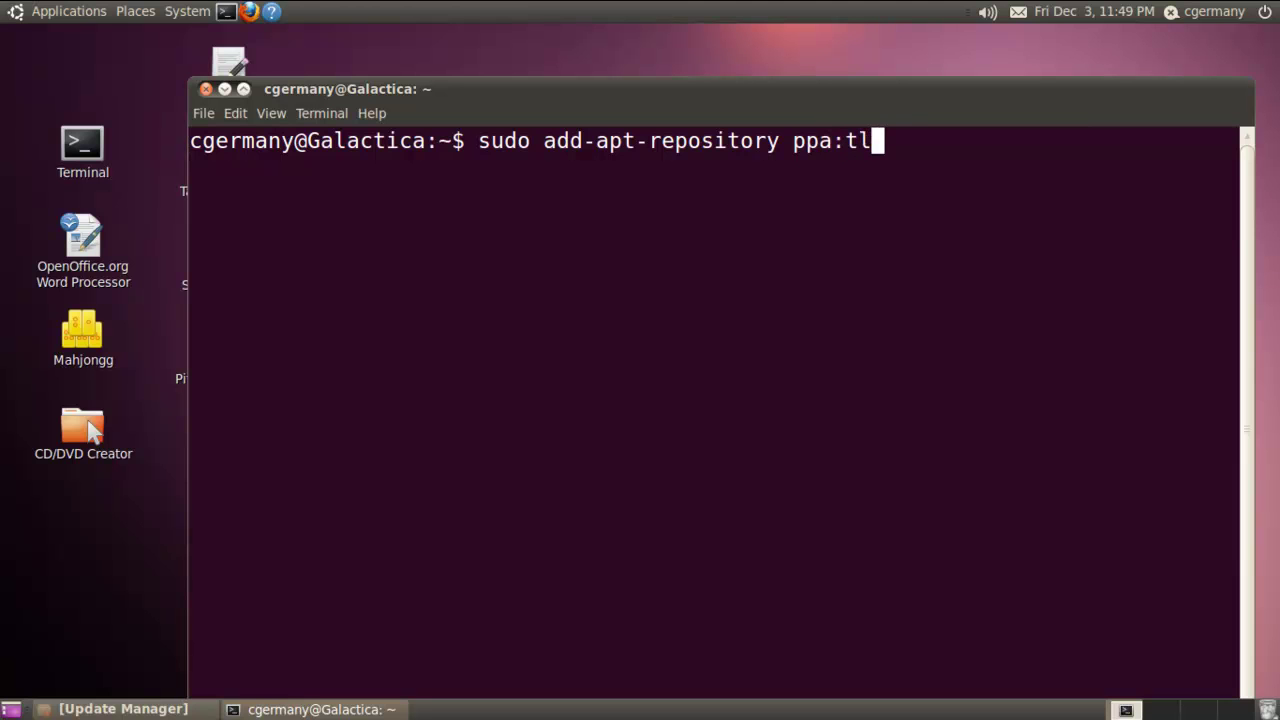
type("dm217")
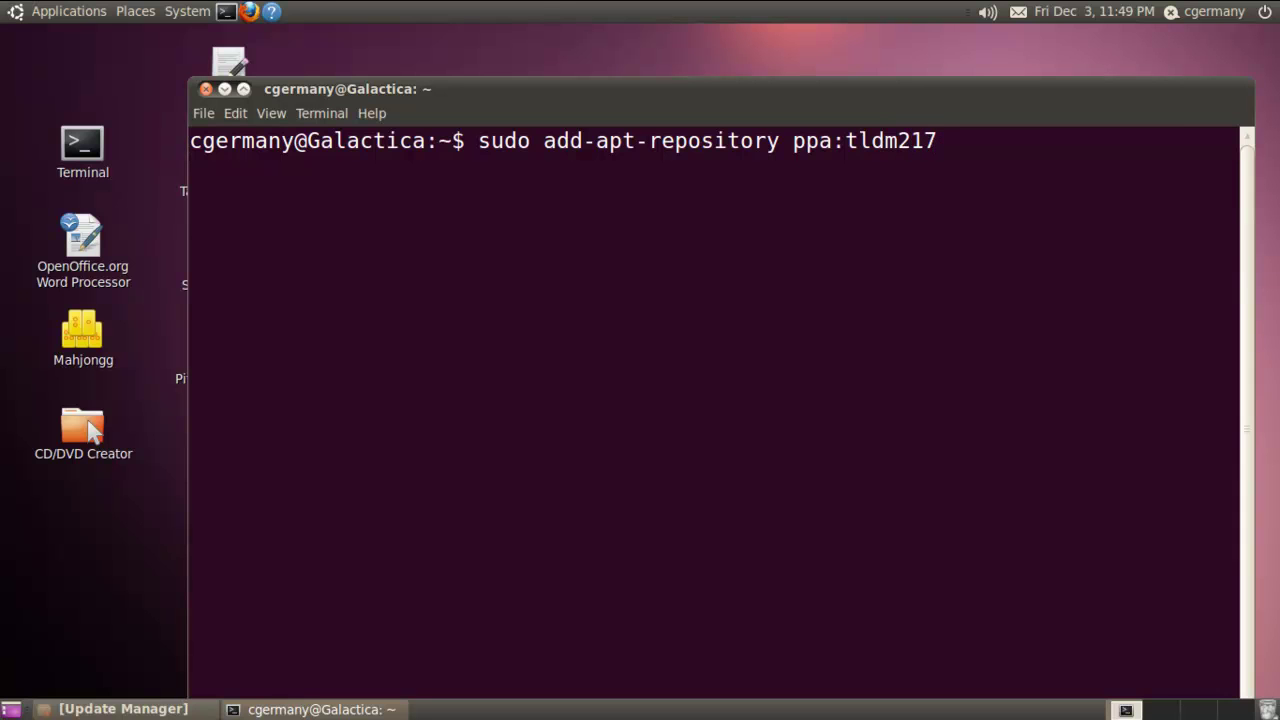
type("/tahutek.net")
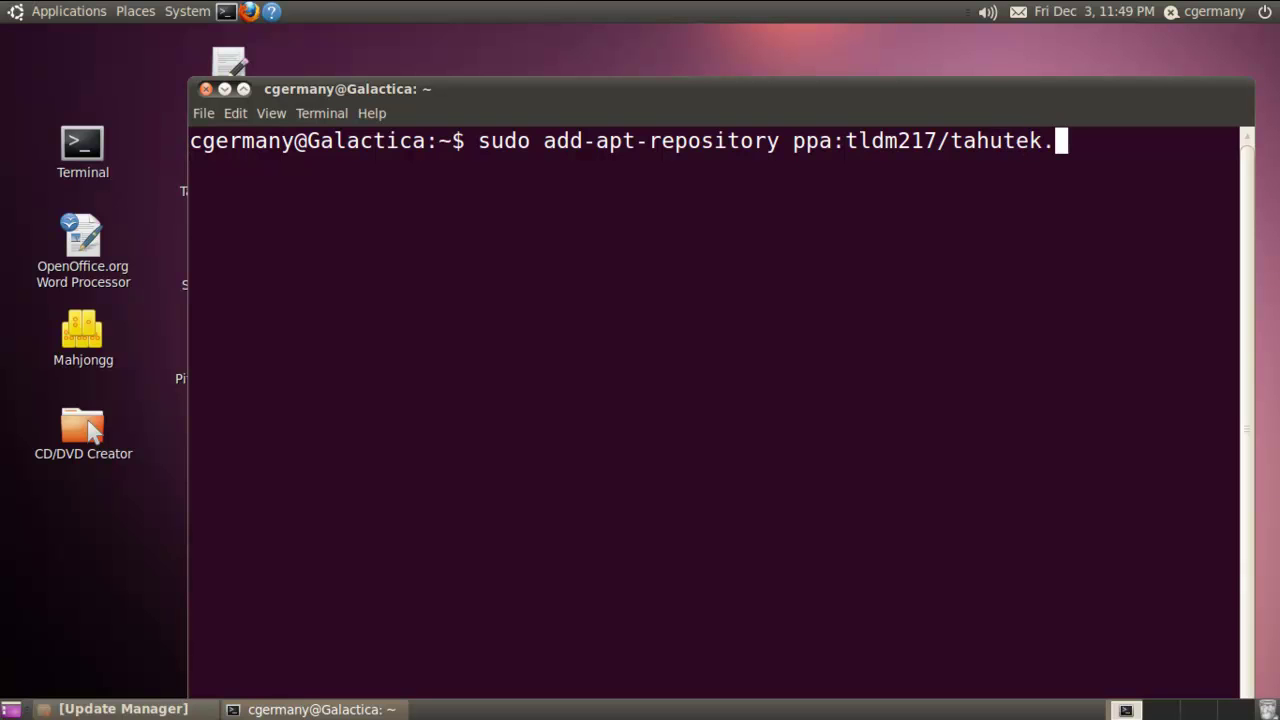
key("Return")
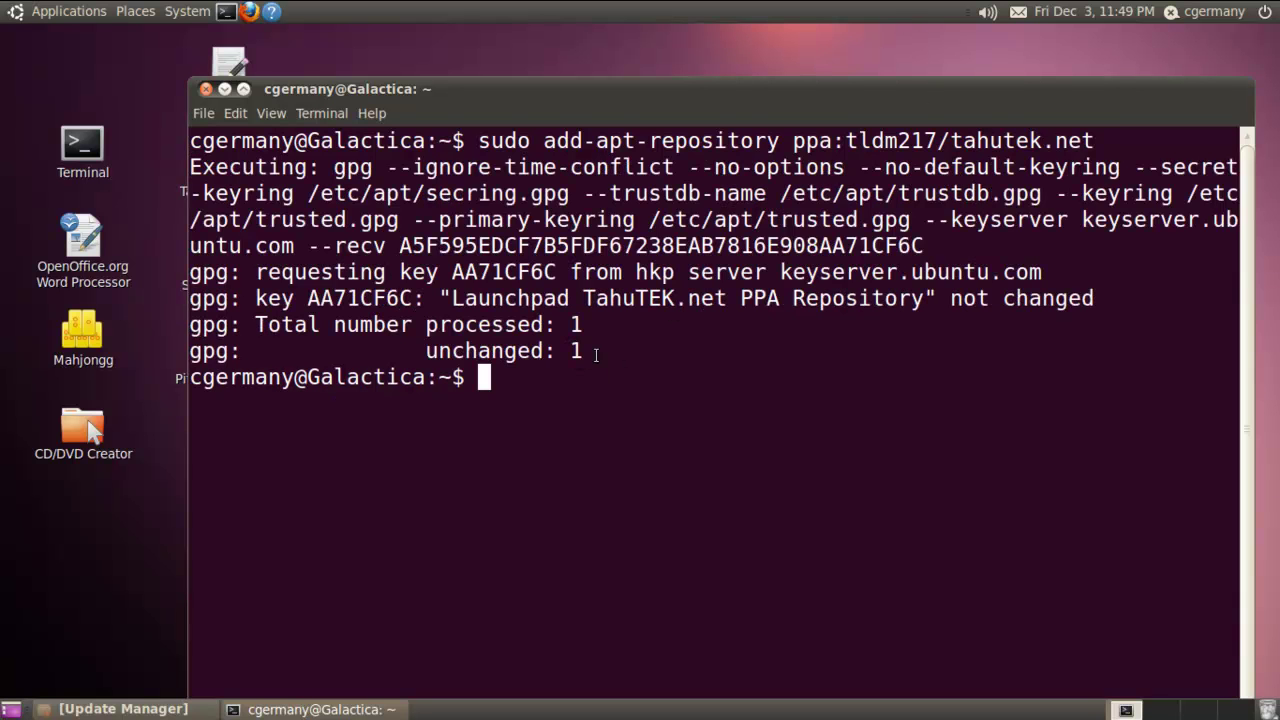
left_click_drag(582, 326, 218, 290)
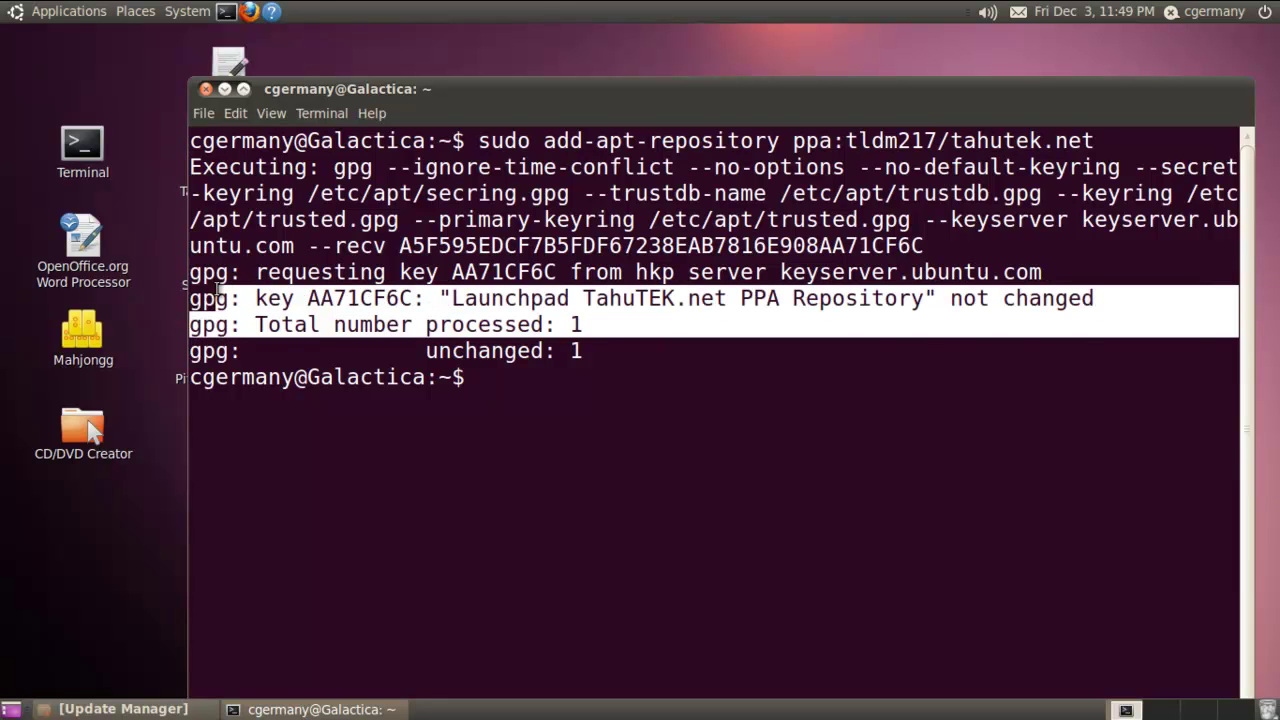
left_click(662, 298)
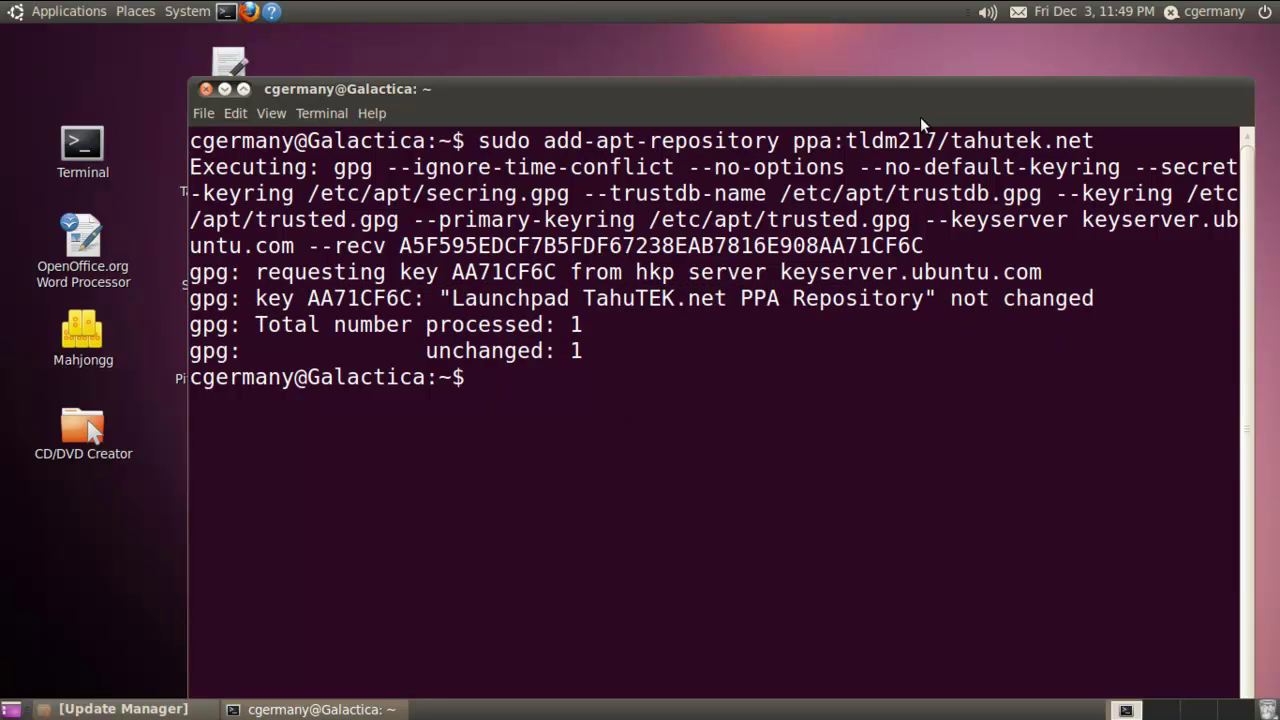
left_click_drag(1110, 140, 480, 142)
left_click(681, 407)
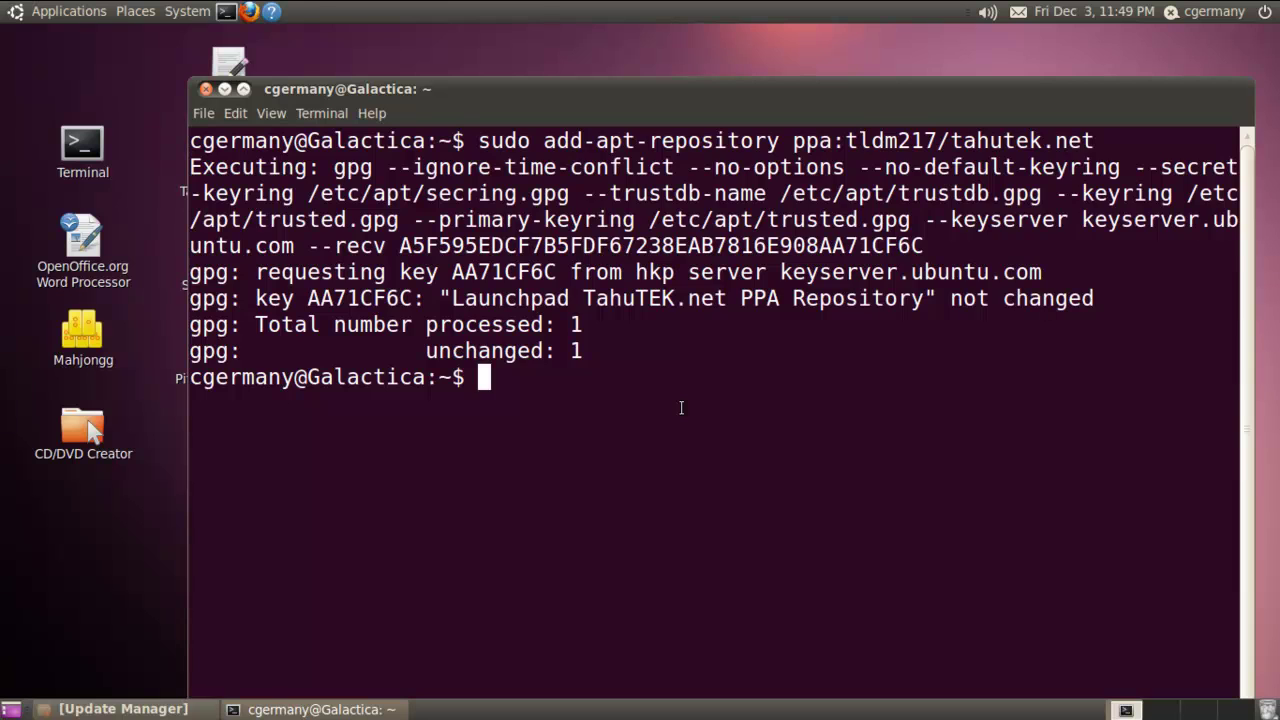
Clear the screen and run sudo apt-get update.
type("clear")
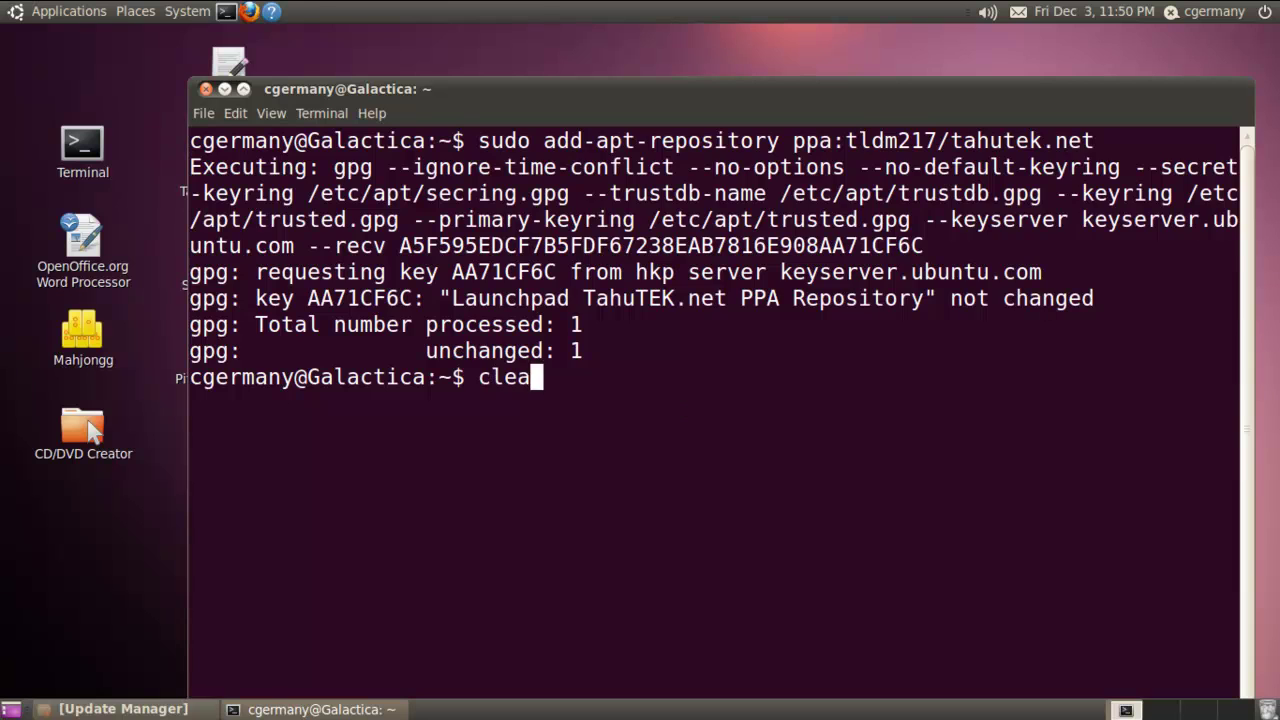
key("Return")
type("sudo apt-get update")
key("Return")
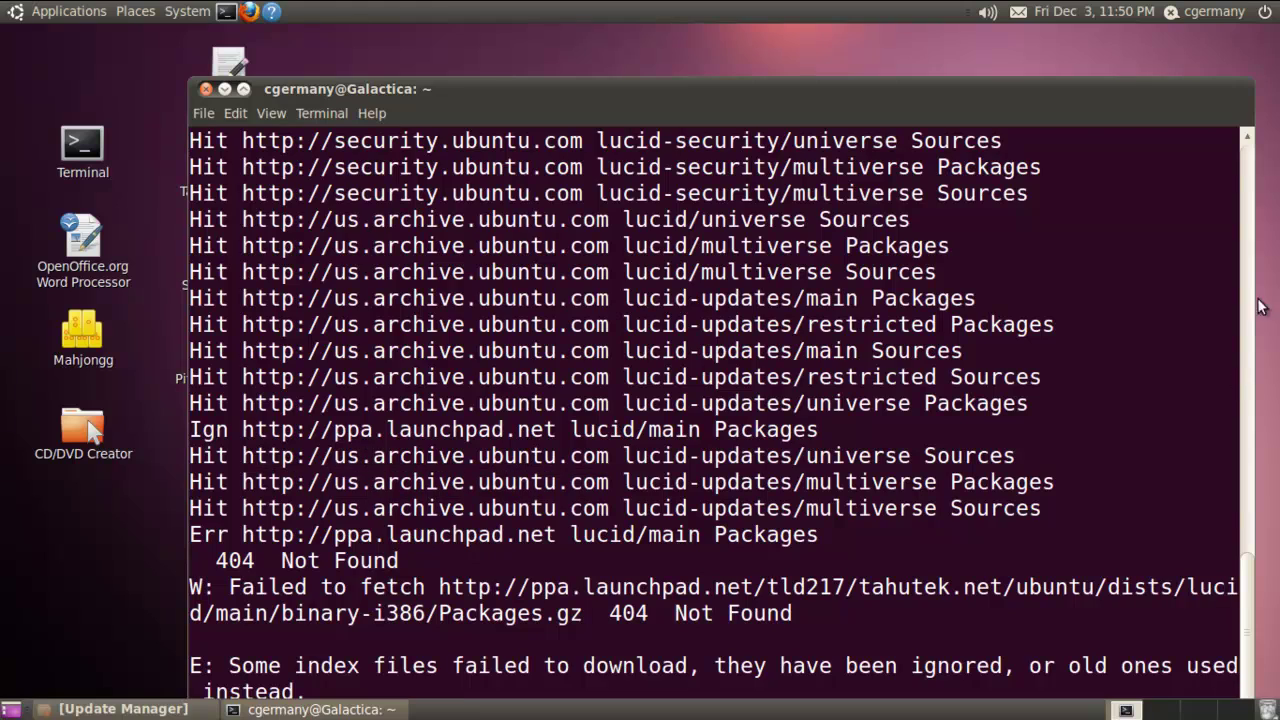
Review the update output showing the PPA's 404 Not Found error, then clear it with Ctrl+L.
scroll(1252, 305, "up", 5)
scroll(1256, 312, "up", 10)
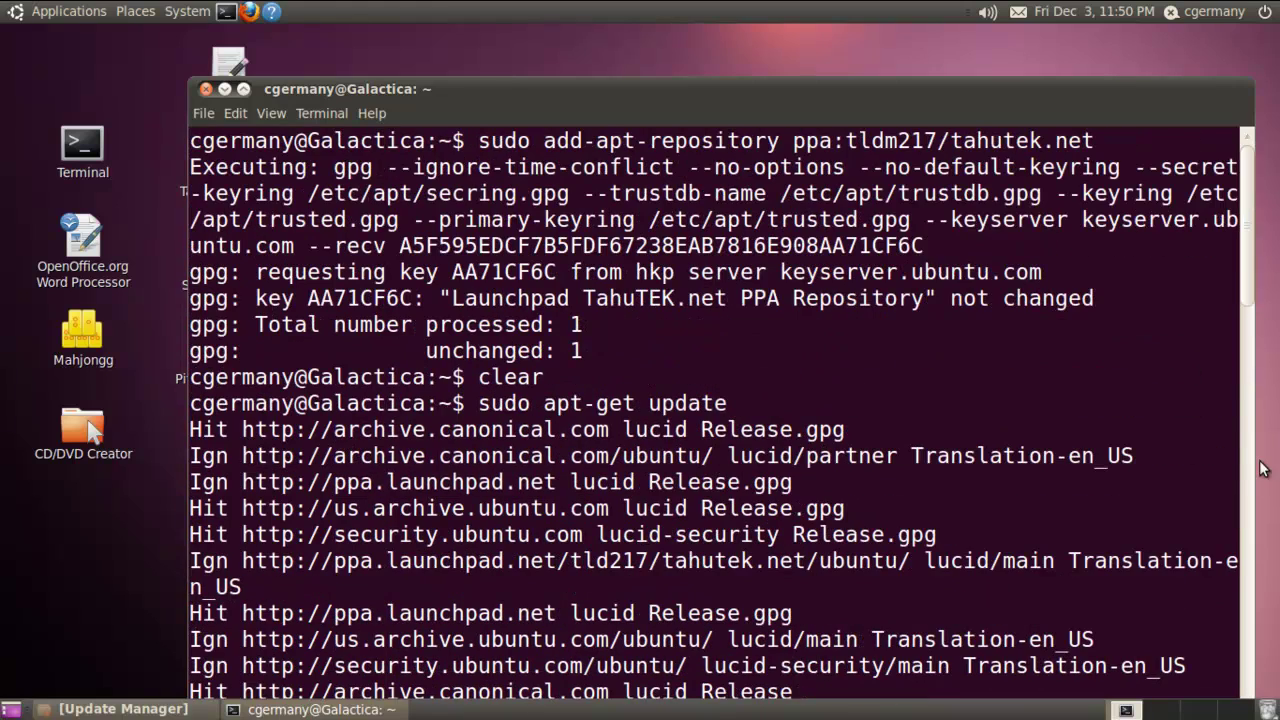
scroll(1057, 357, "down", 15)
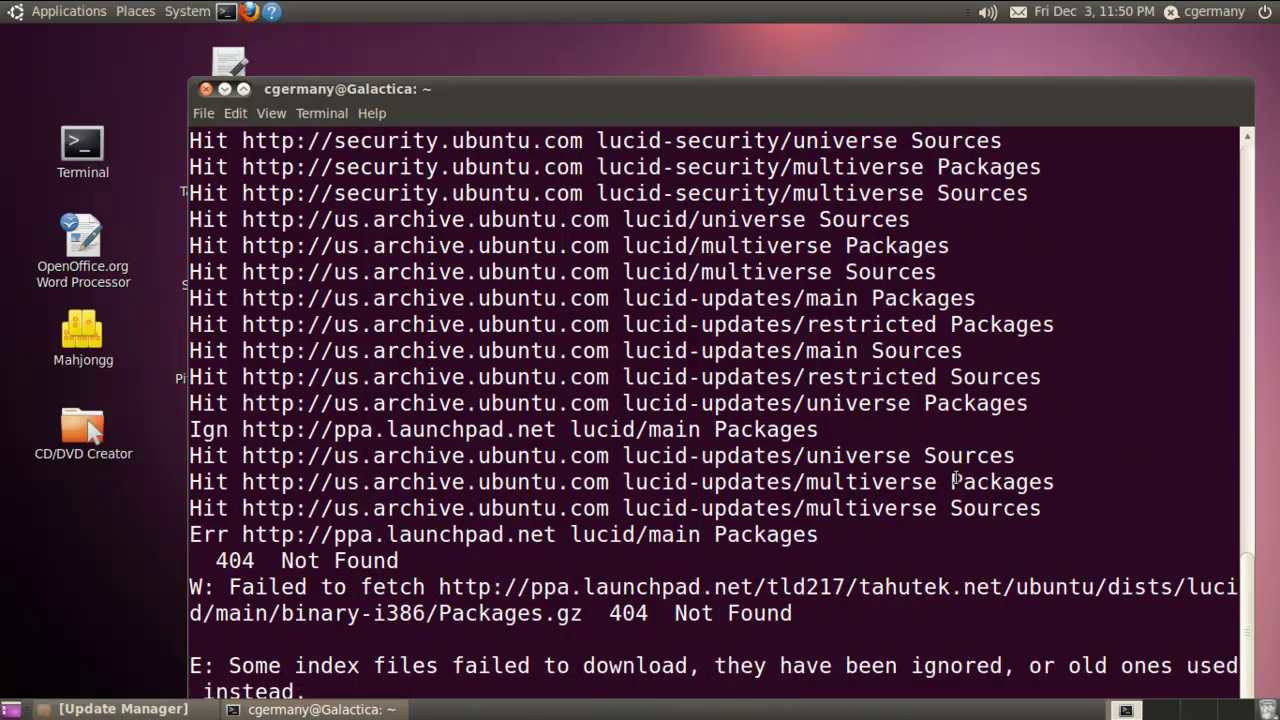
double_click(902, 681)
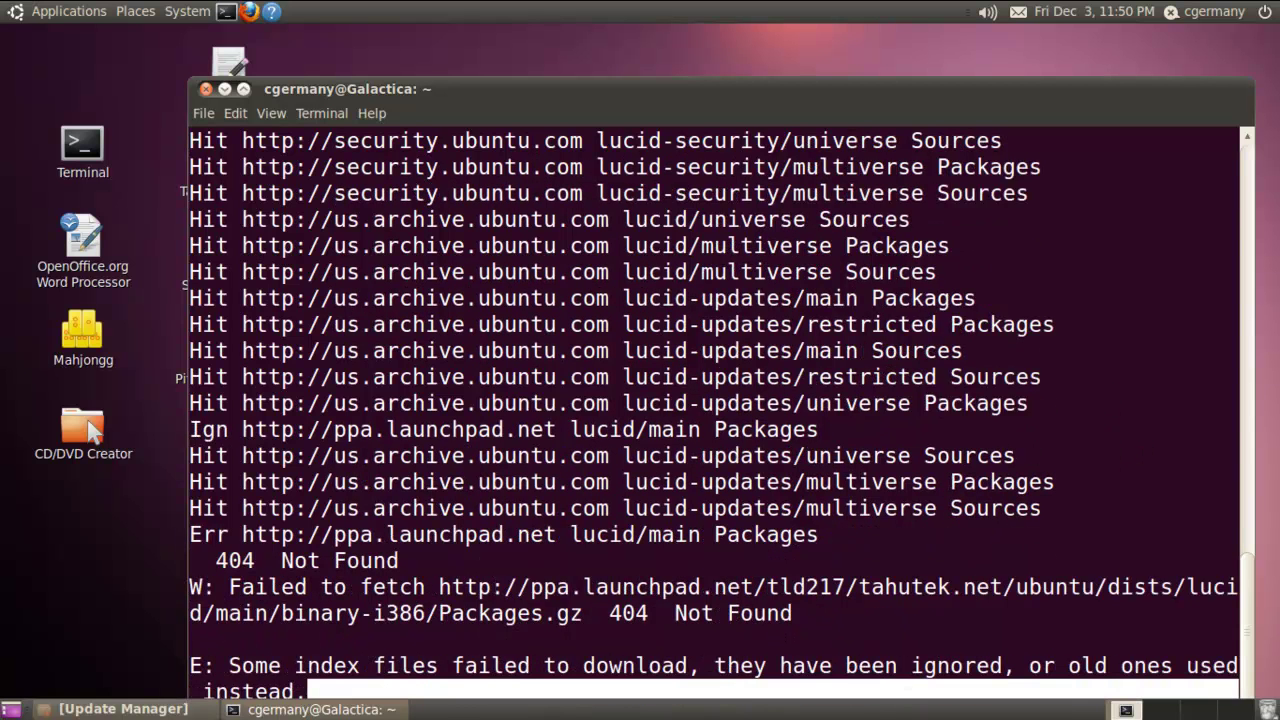
scroll(714, 415, "down", 1)
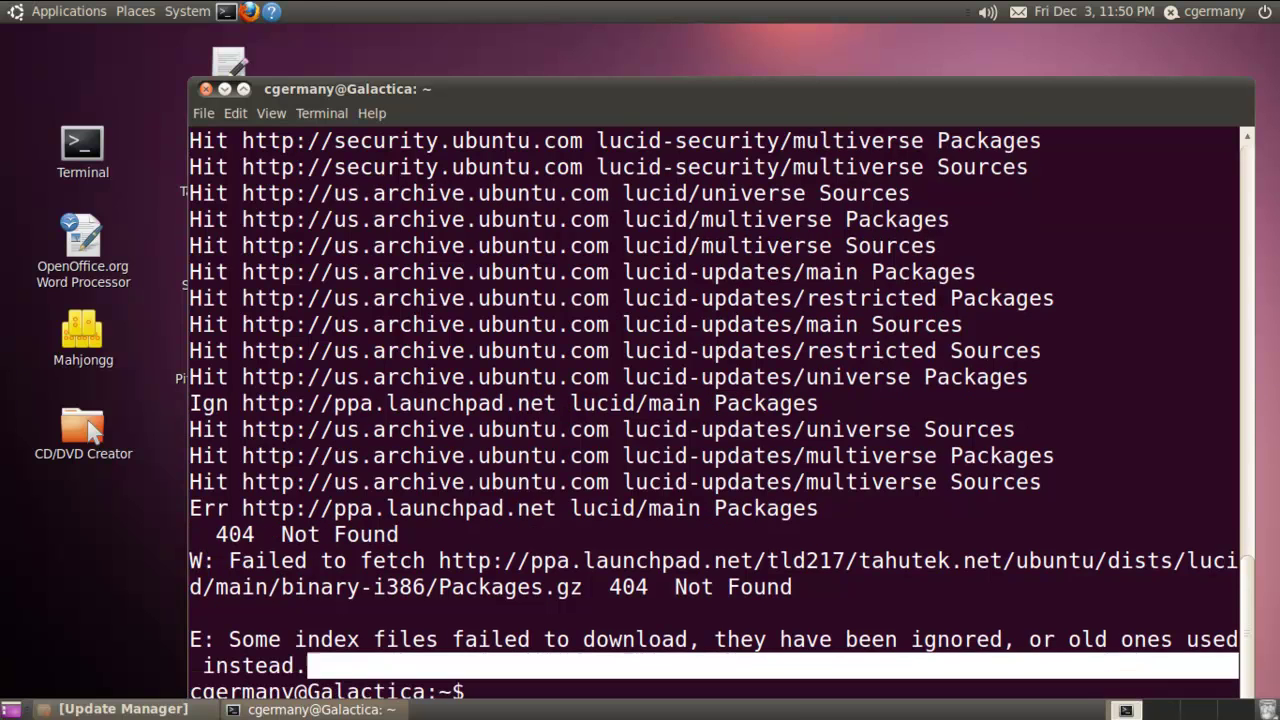
key("ctrl+l")
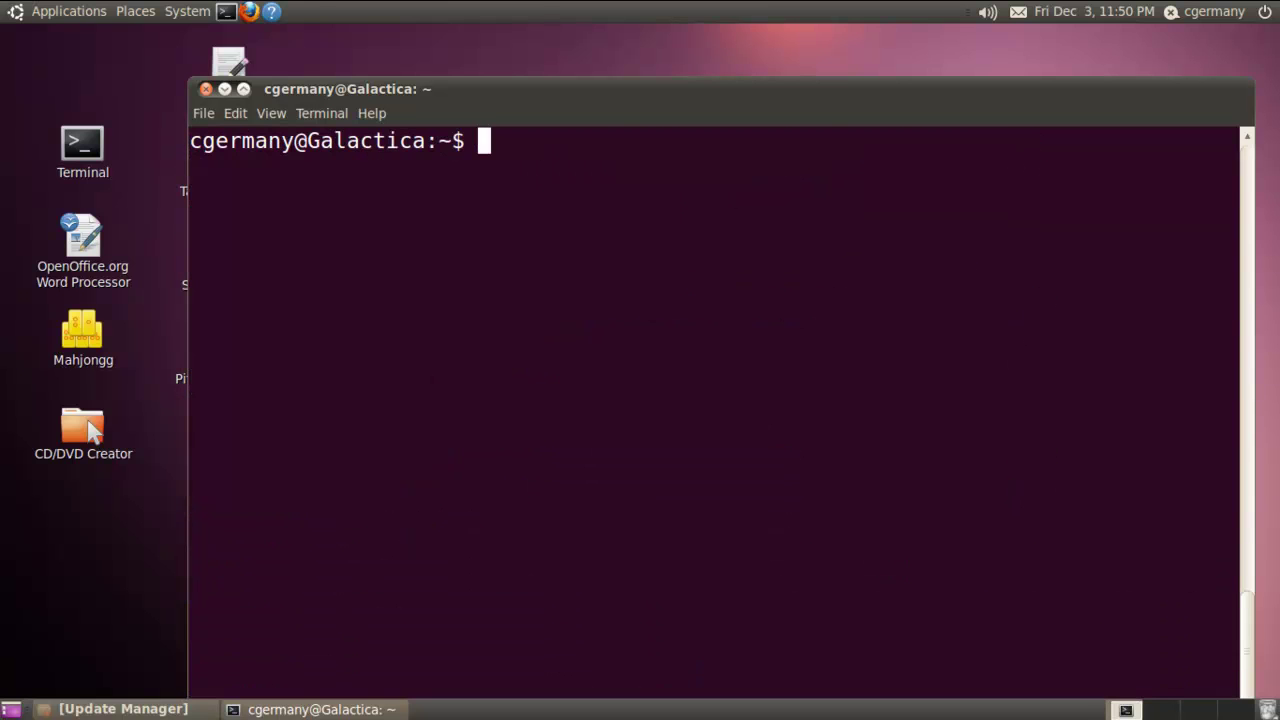
left_click_drag(593, 96, 582, 40)
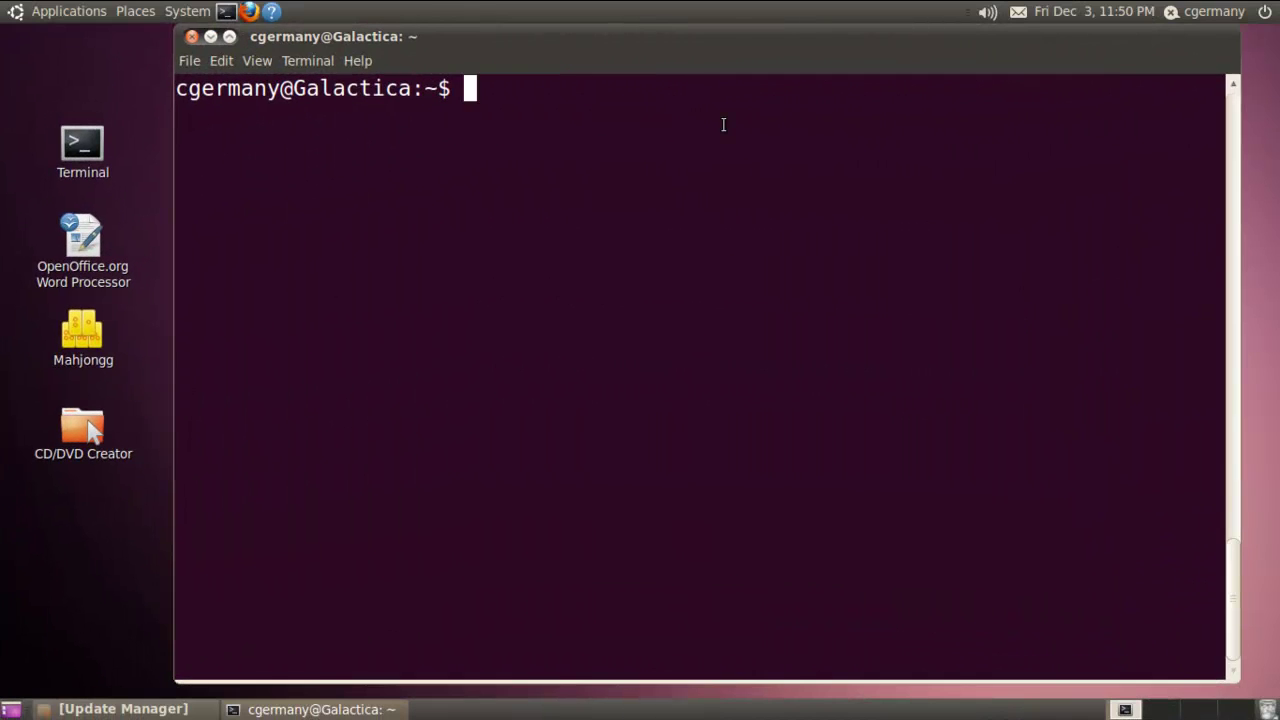
Run sudo apt-get install ofris-en, then clear the installation output.
type("sudo apt")
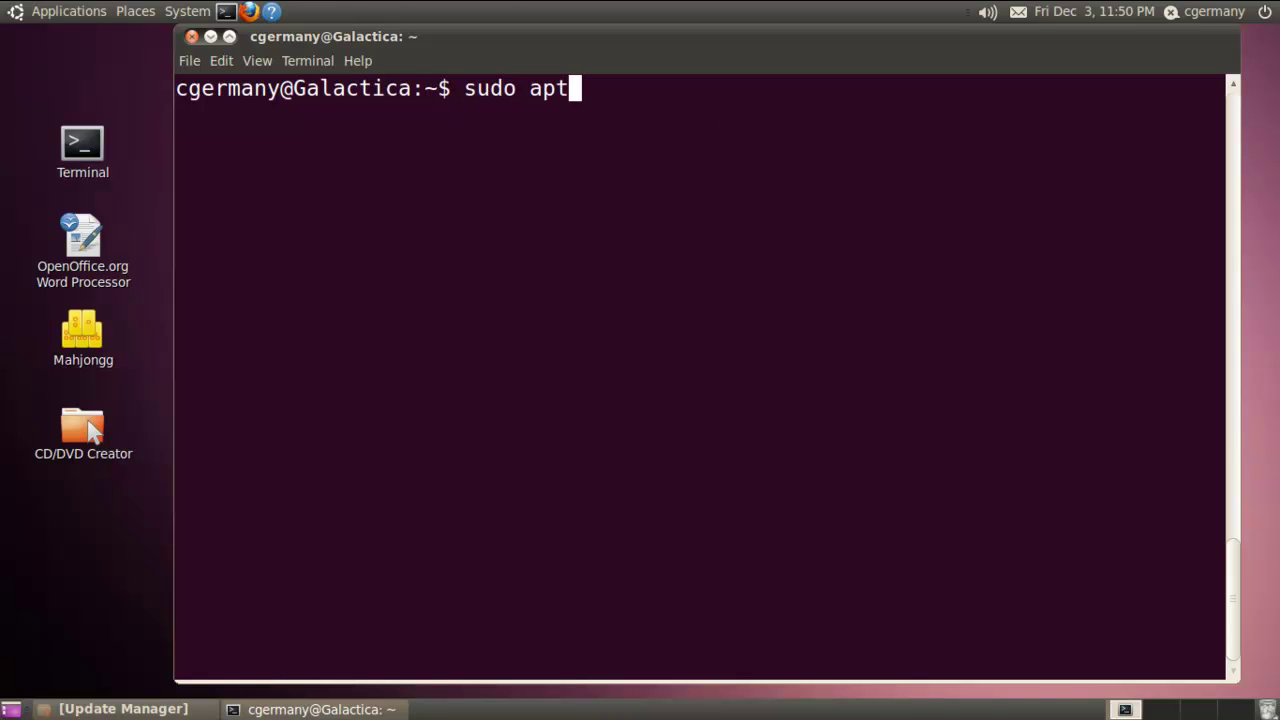
type("-get isntall")
key("BackSpace")
key("BackSpace")
key("BackSpace")
key("BackSpace")
key("BackSpace")
key("BackSpace")
type("nstall ")
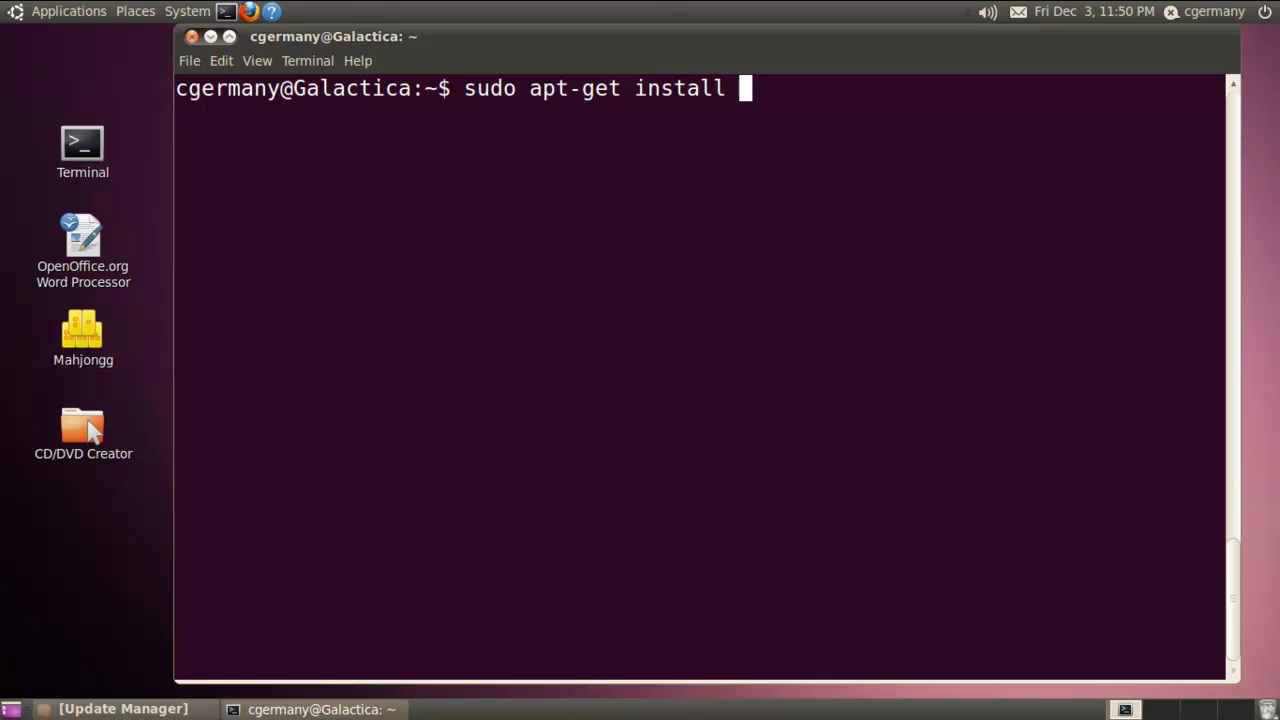
type("of")
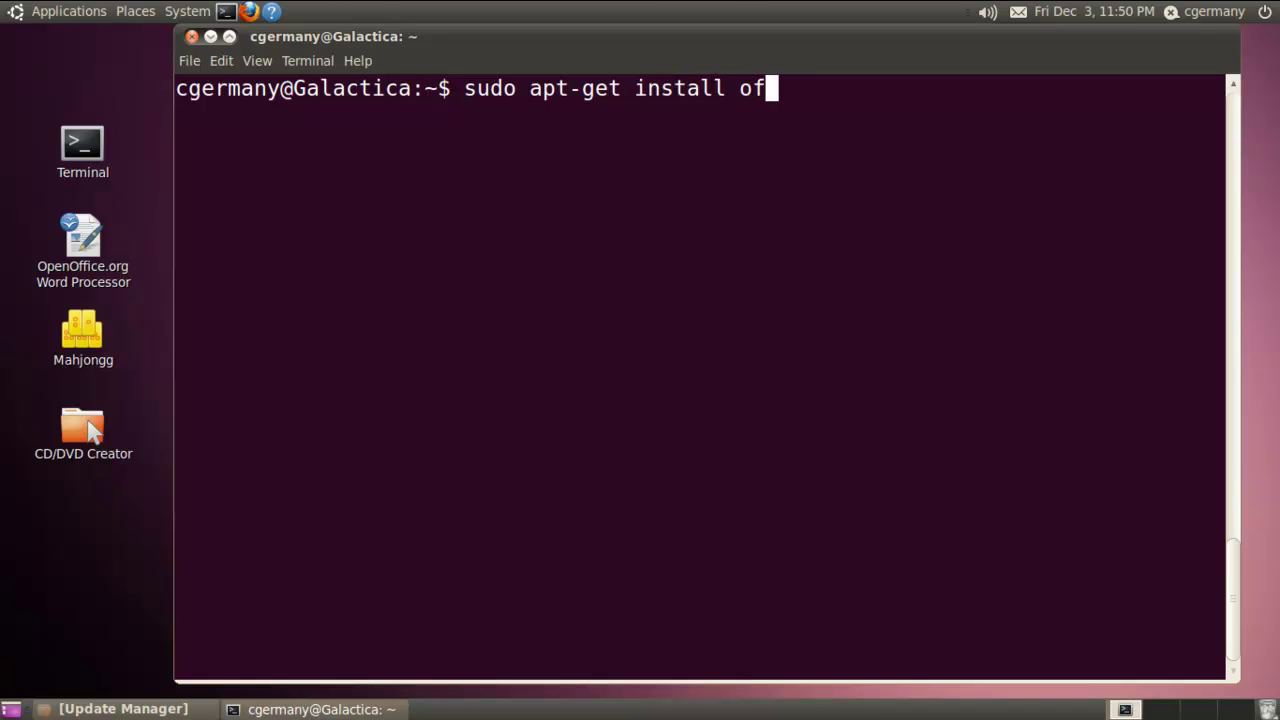
type("ris-en")
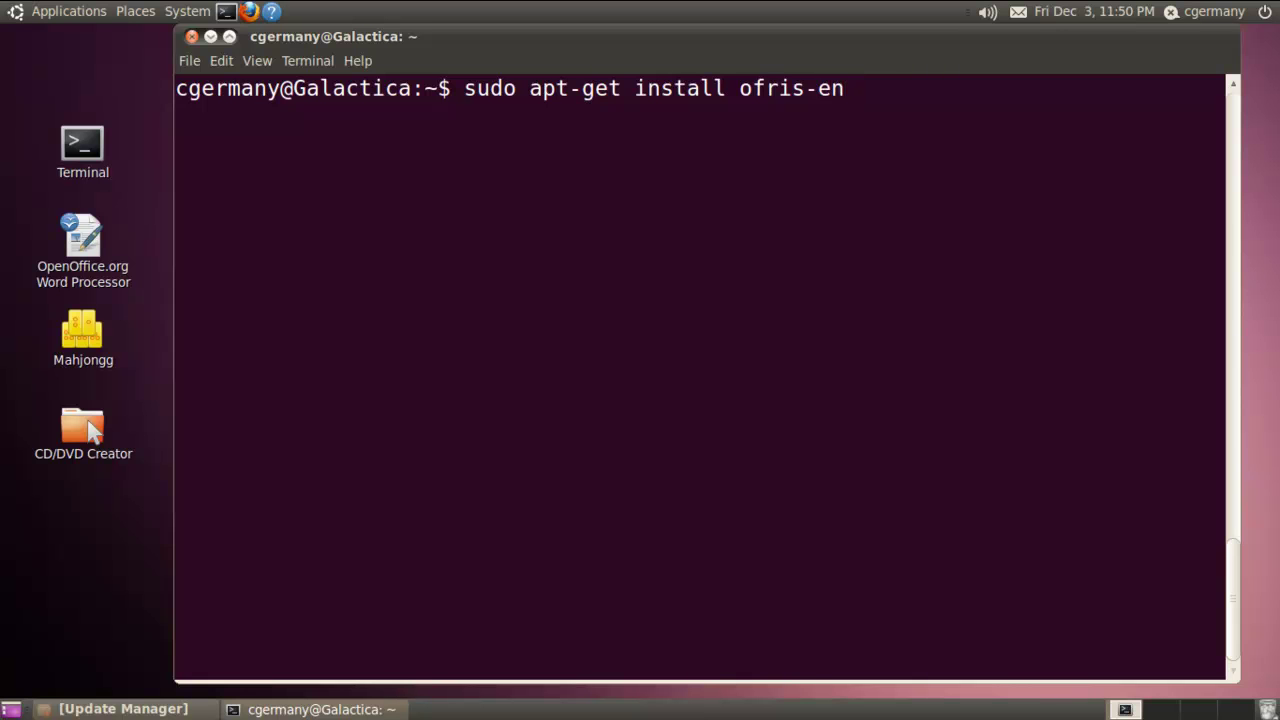
key("Return")
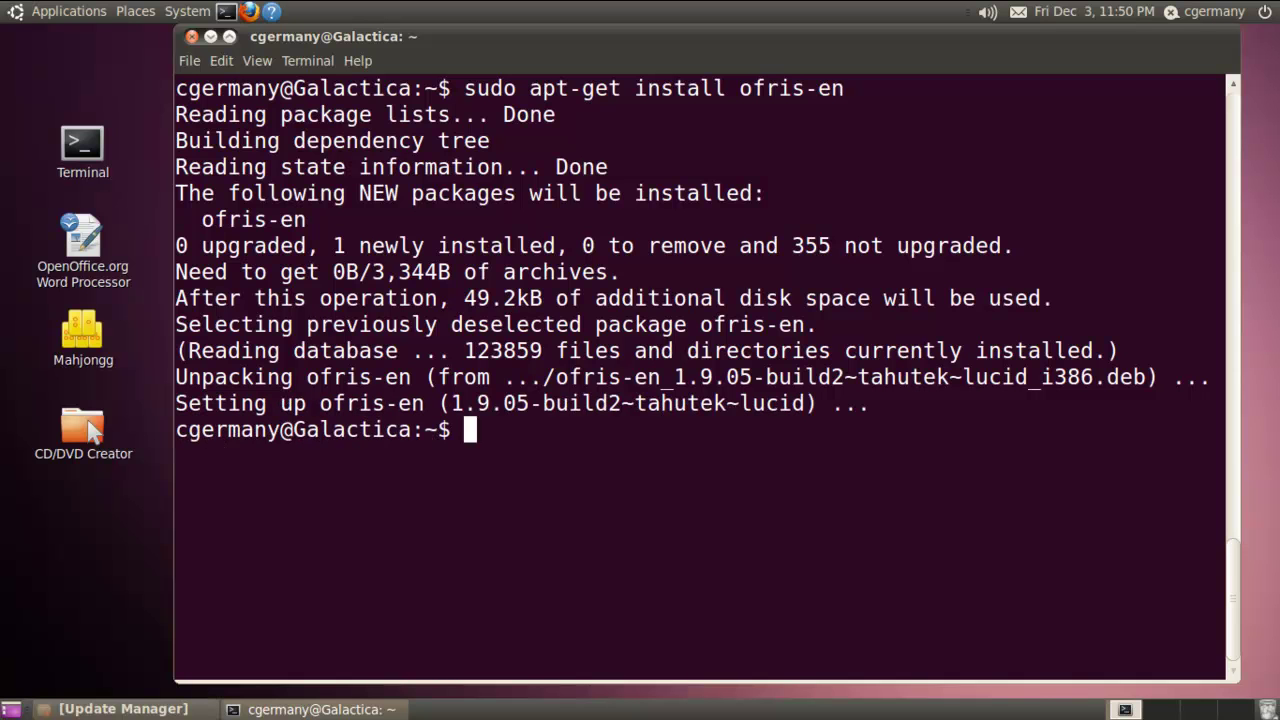
type("clear")
key("Return")
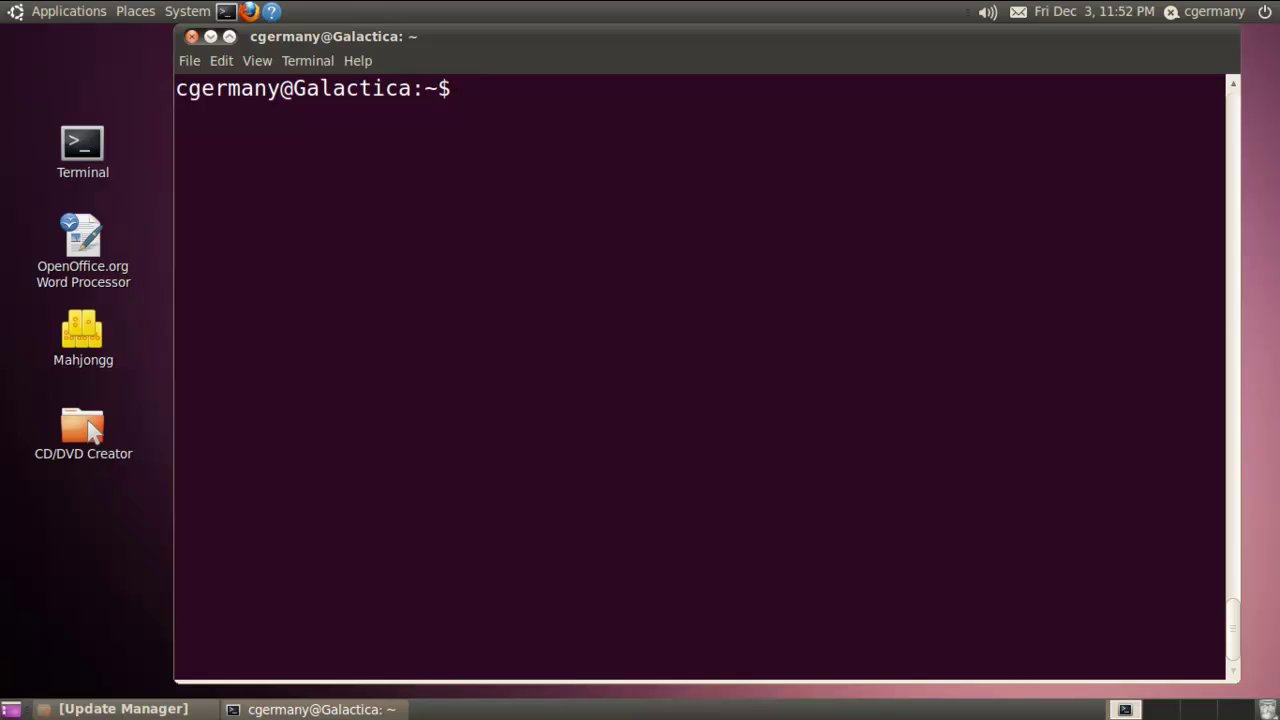
Run sudo ofris-en, review its menu options, and choose 5 to confirm the system isn't locked.
type("sudo ofris-en")
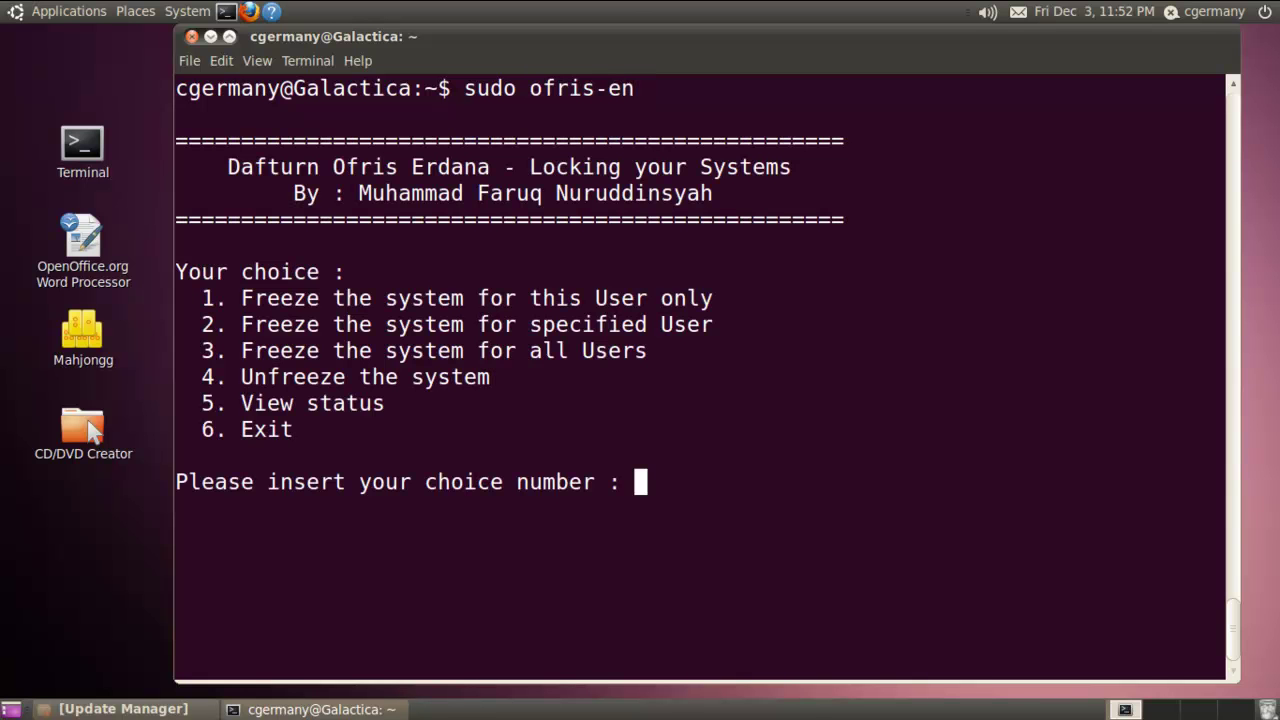
left_click_drag(731, 289, 232, 290)
left_click(406, 308)
left_click_drag(713, 324, 237, 324)
left_click_drag(646, 348, 290, 350)
left_click_drag(490, 377, 293, 377)
left_click_drag(405, 414, 240, 403)
left_click(924, 528)
type("5")
key("Return")
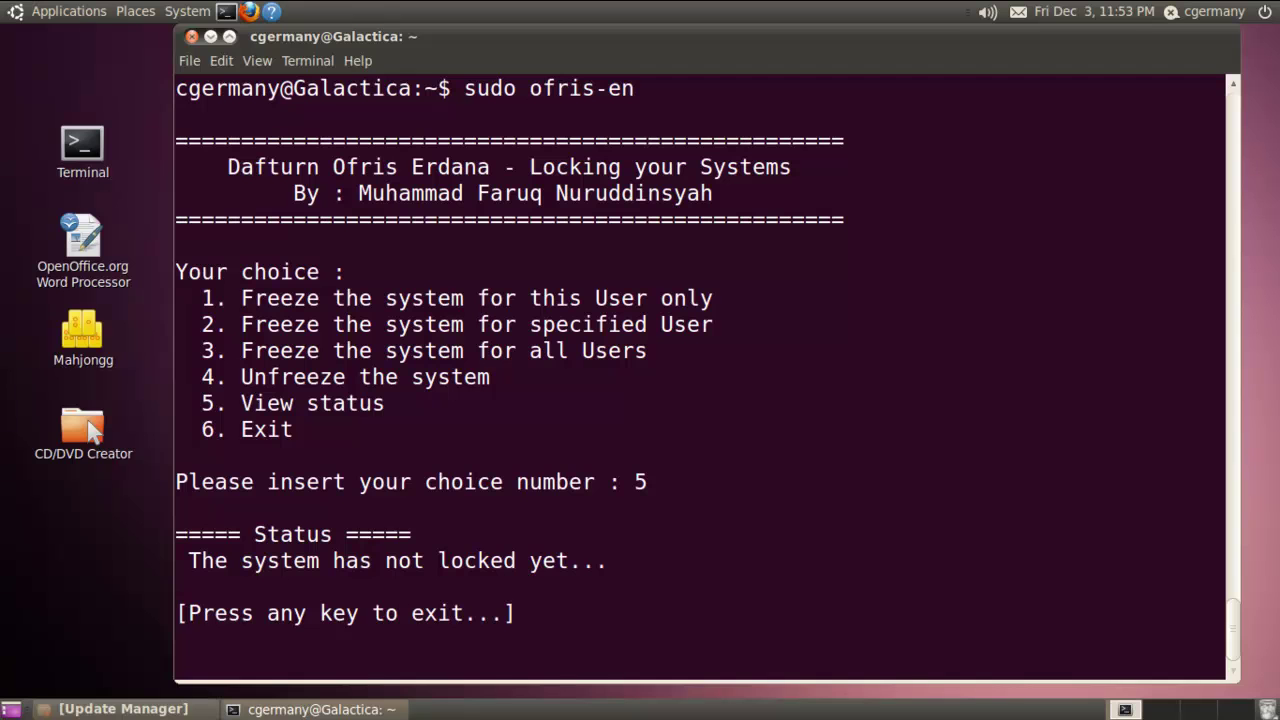
key("Return")
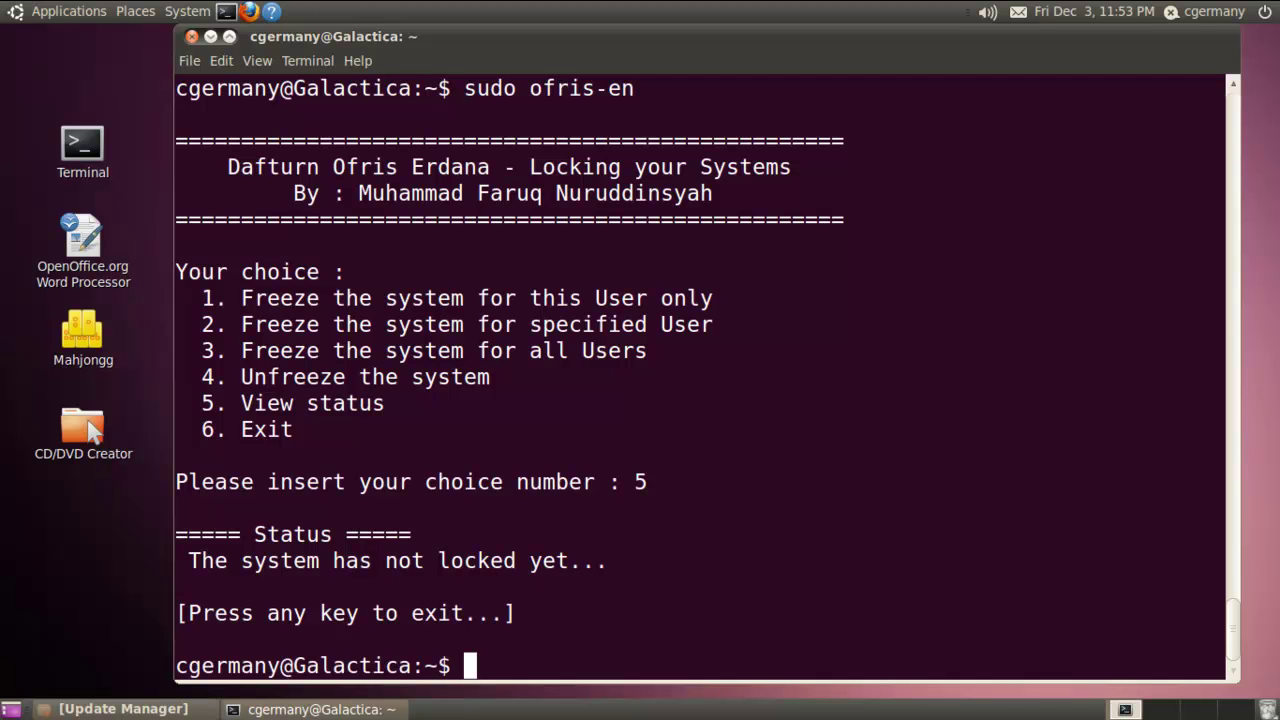
Rerun ofris-en and choose 3 to freeze the system for all users.
key("Up")
key("Return")
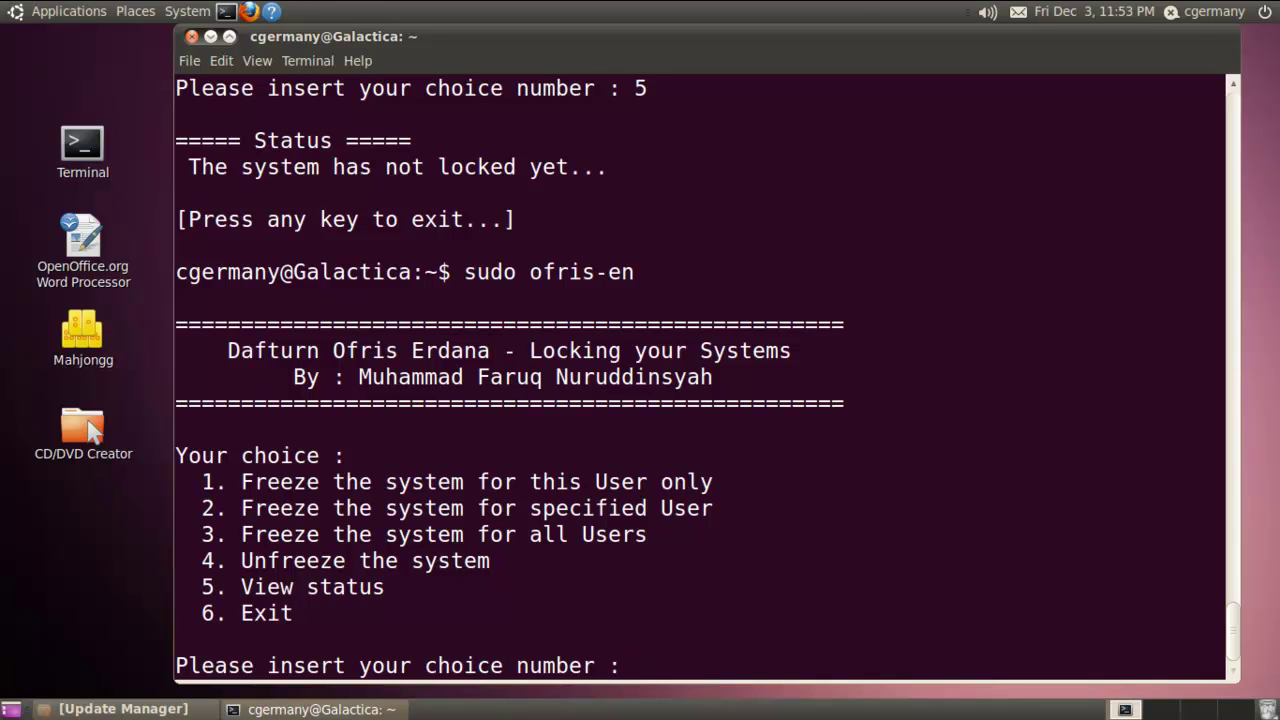
type("3")
key("Return")
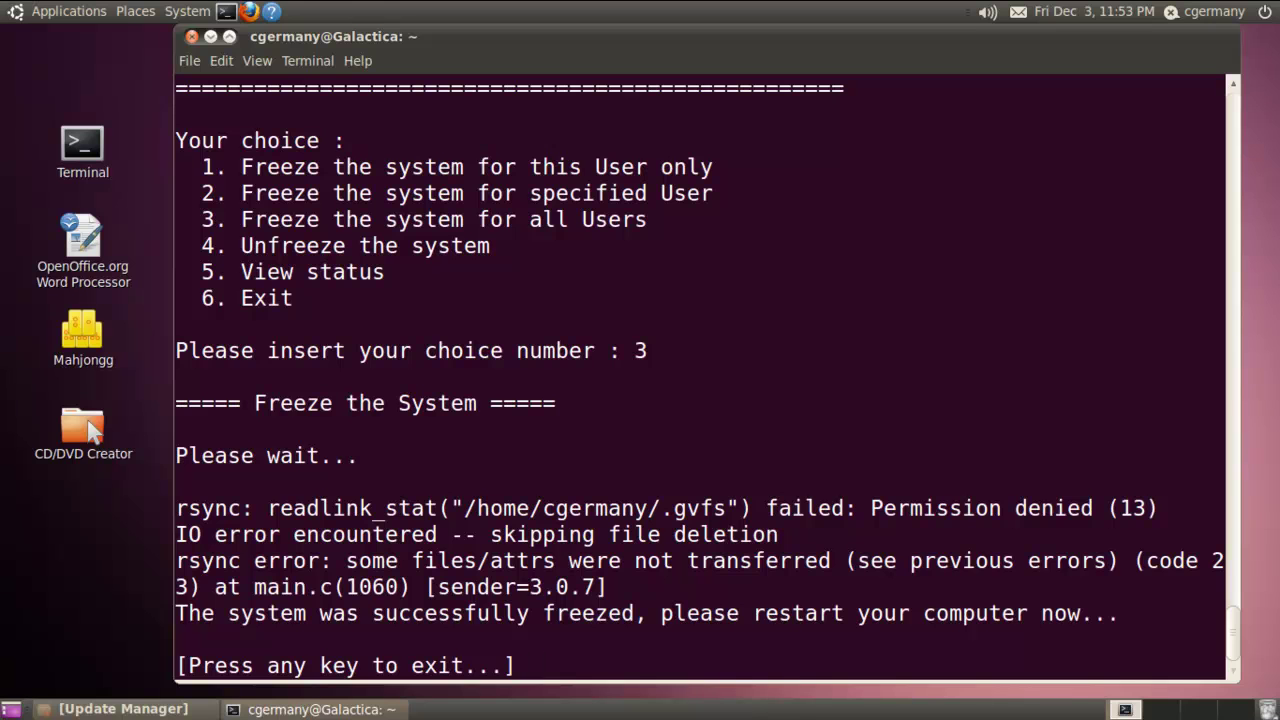
key("Return")
Clear the screen and restart the computer with sudo reboot.
type("clear")
key("Return")
type("sudo reboot")
key("Return")
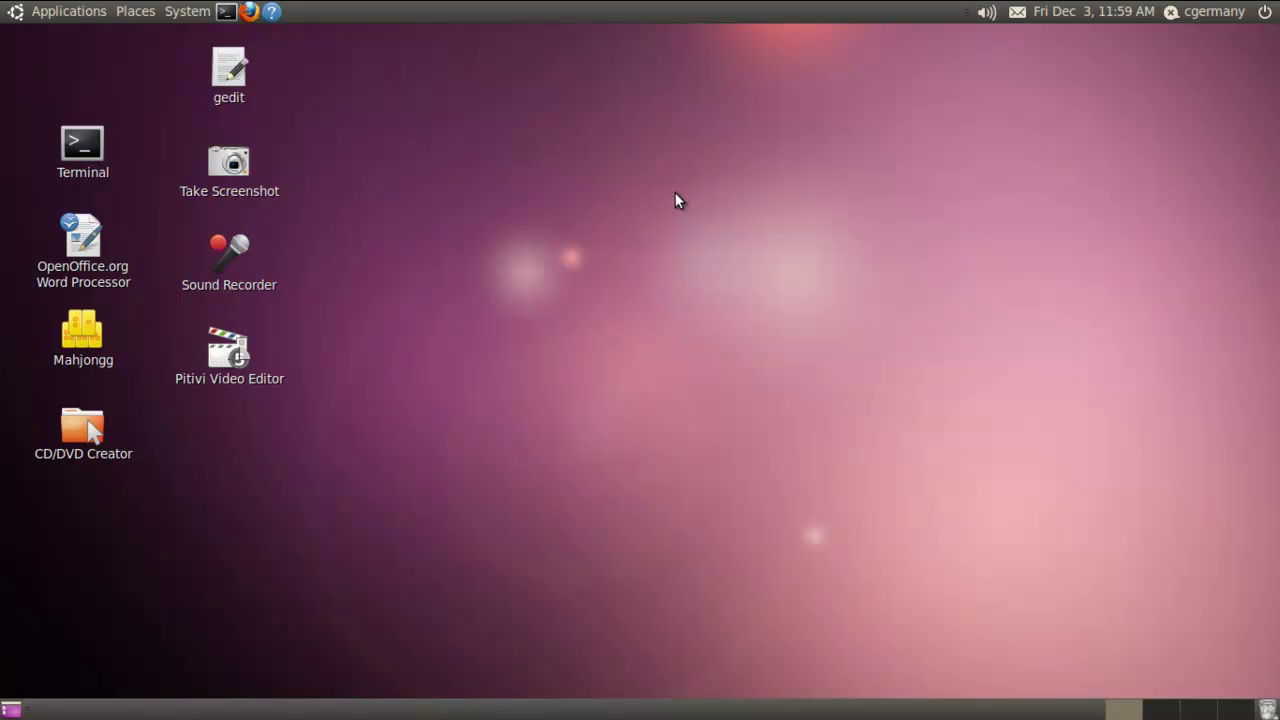
Open a new terminal, zoom the text in three times, and reposition the window.
left_click(225, 11)
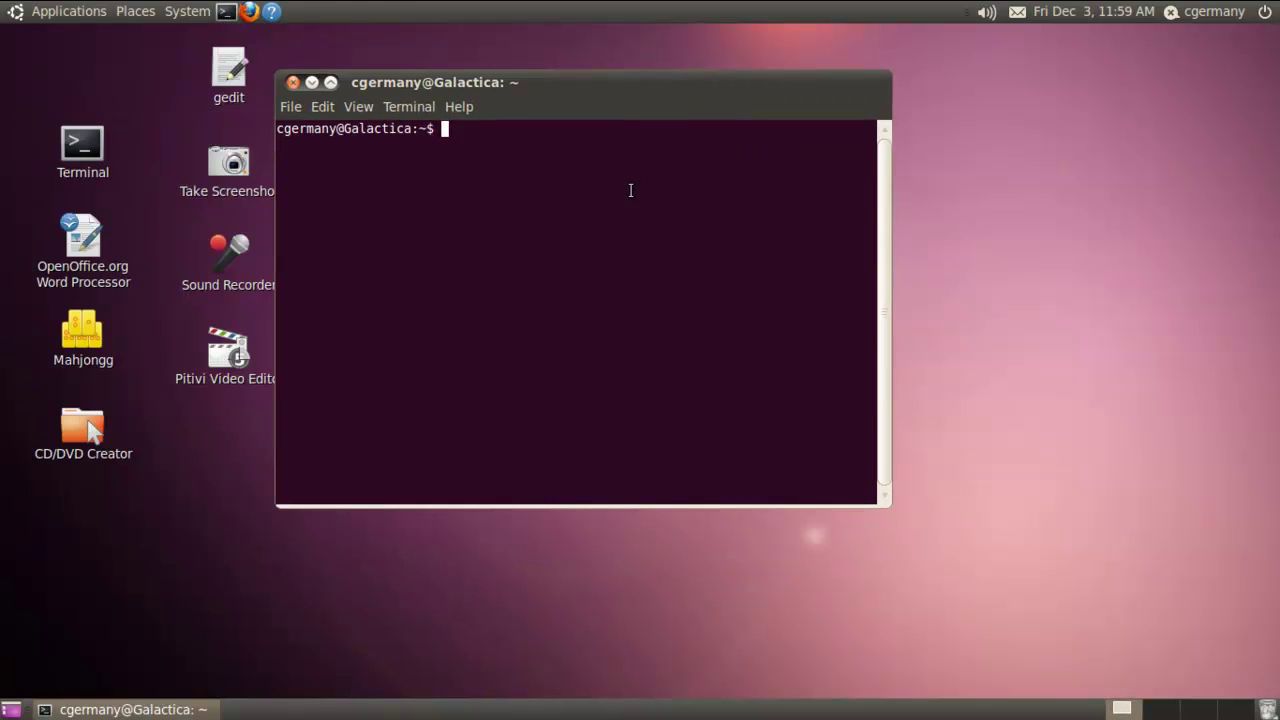
left_click(358, 106)
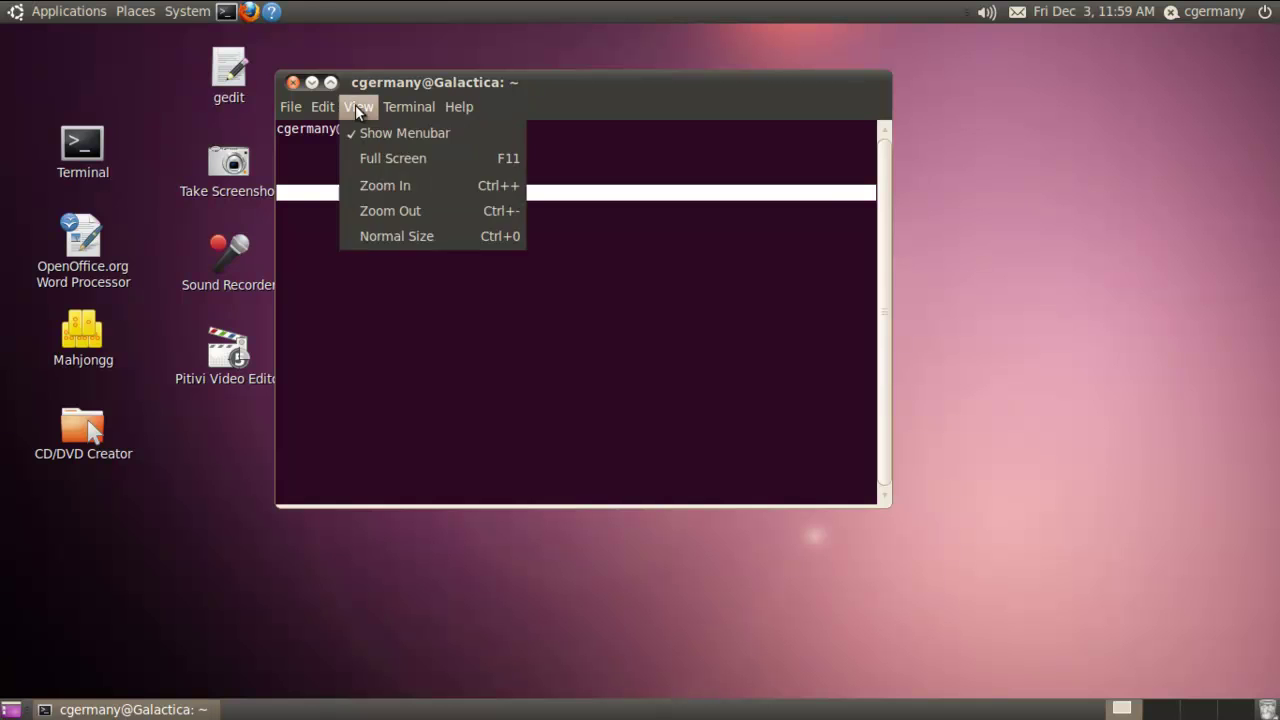
left_click(410, 186)
left_click(361, 108)
left_click(368, 186)
left_click(358, 106)
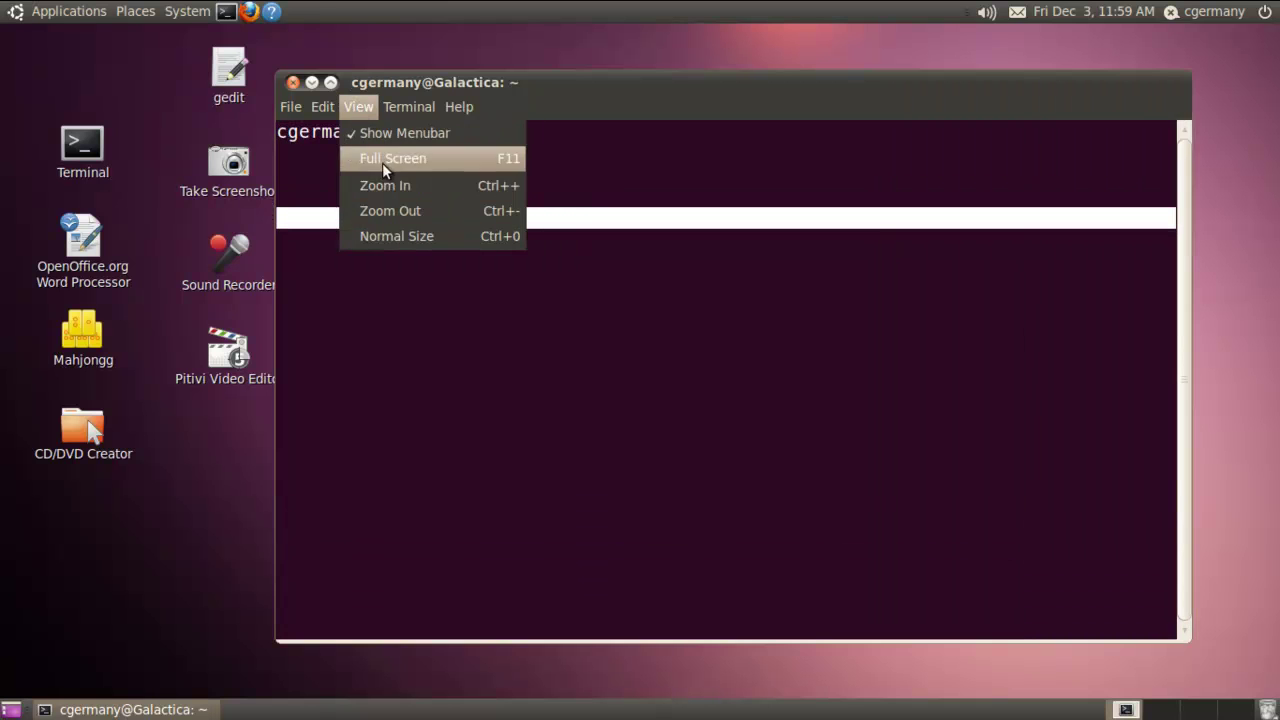
left_click(388, 185)
left_click_drag(524, 55, 476, 64)
Run sudo ofris-en with the administrator password and choose 5, confirming the system is locked.
type("sudo ofris-en")
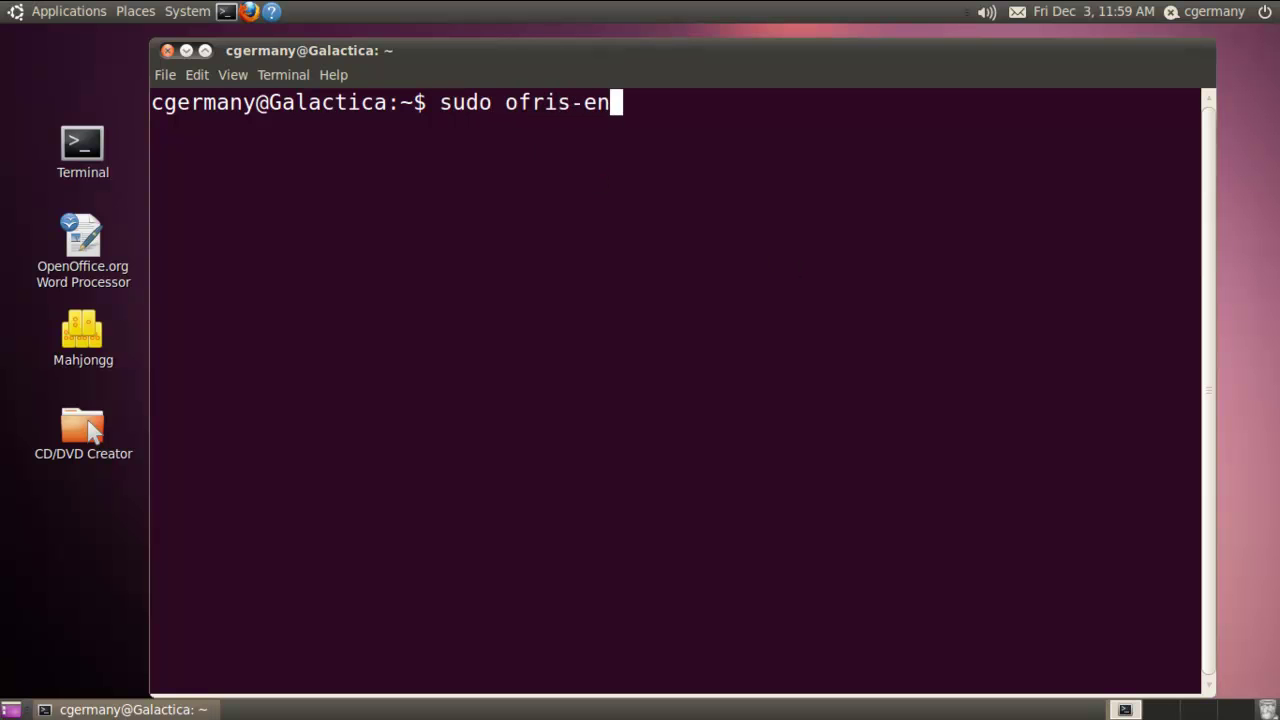
key("Return")
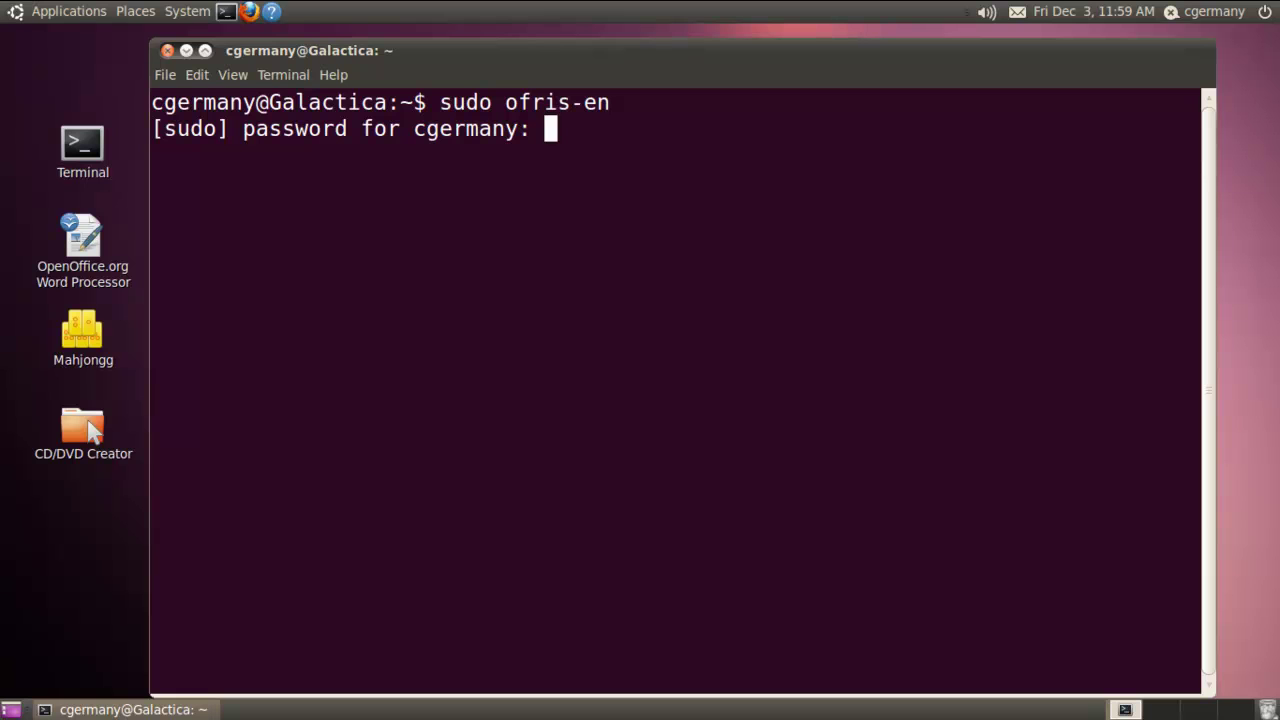
key("Return")
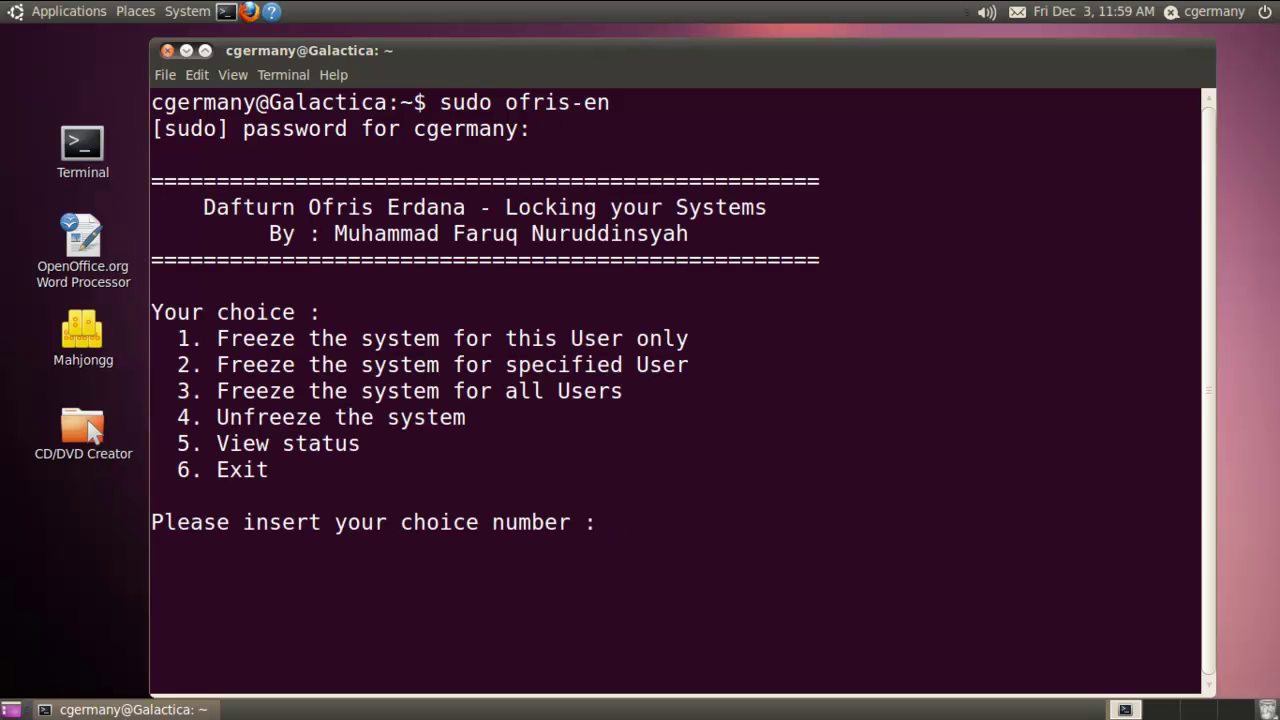
type("5")
key("Return")
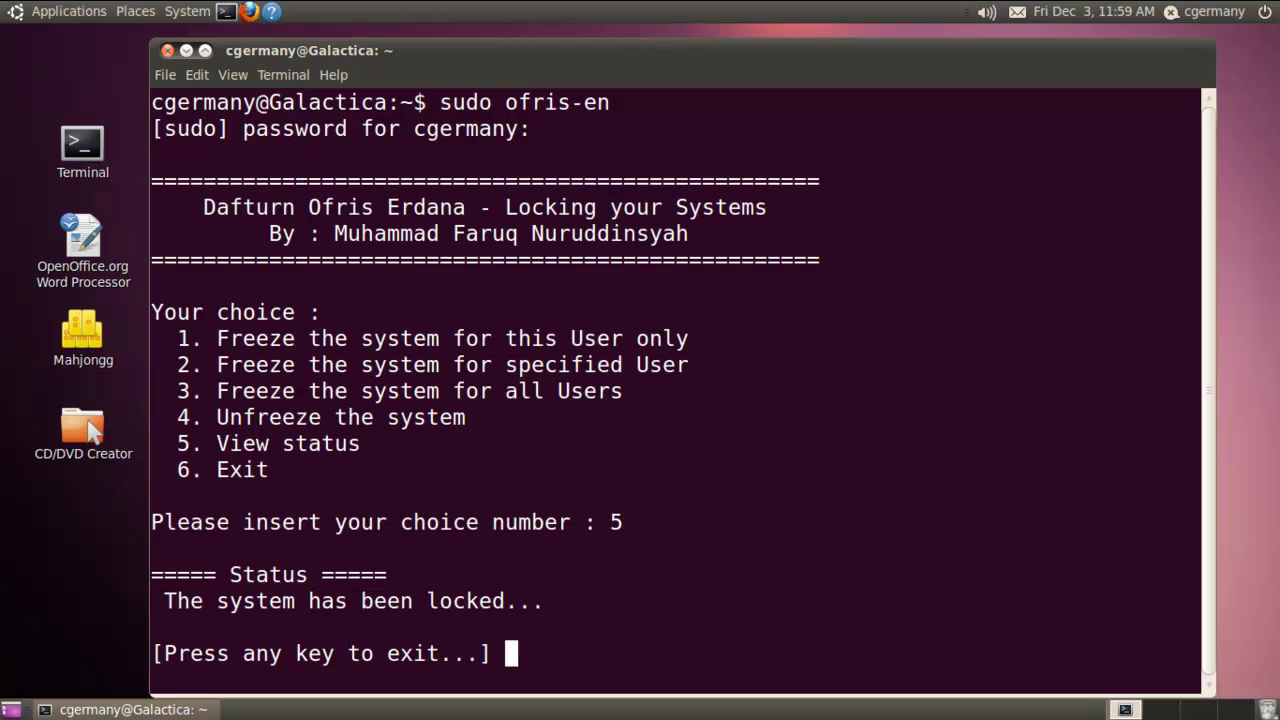
key("Return")
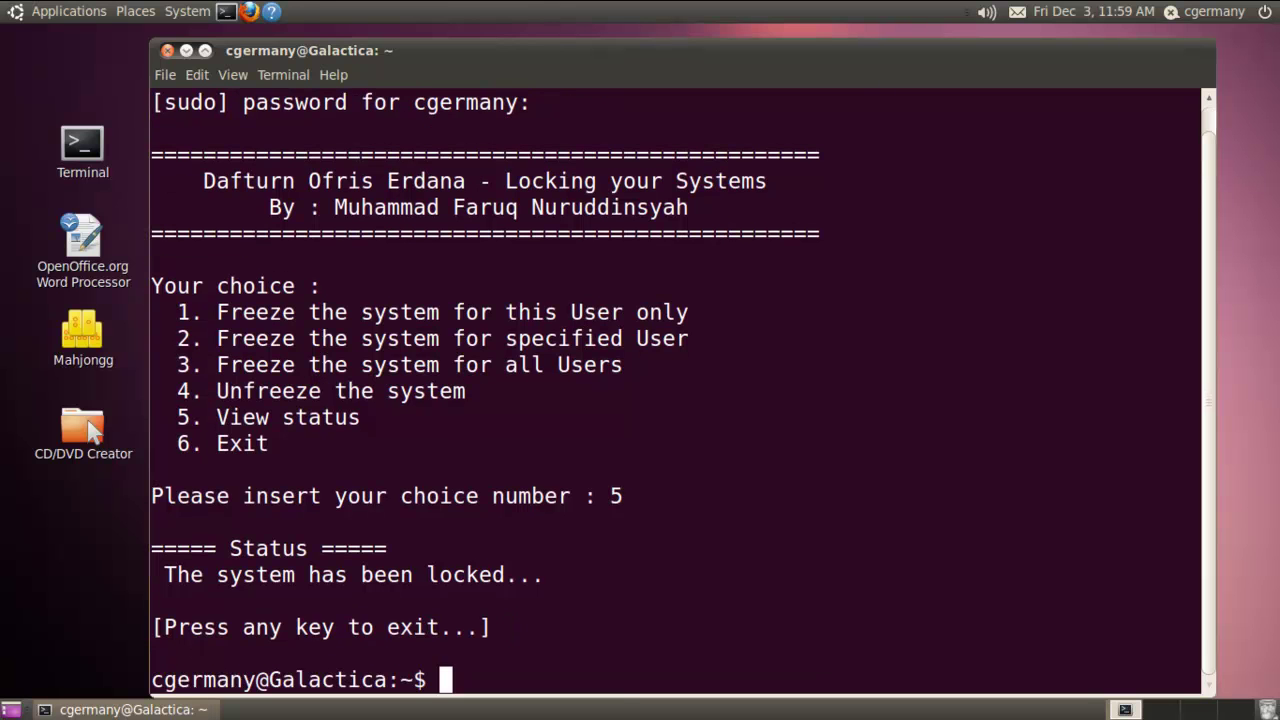
key("Up")
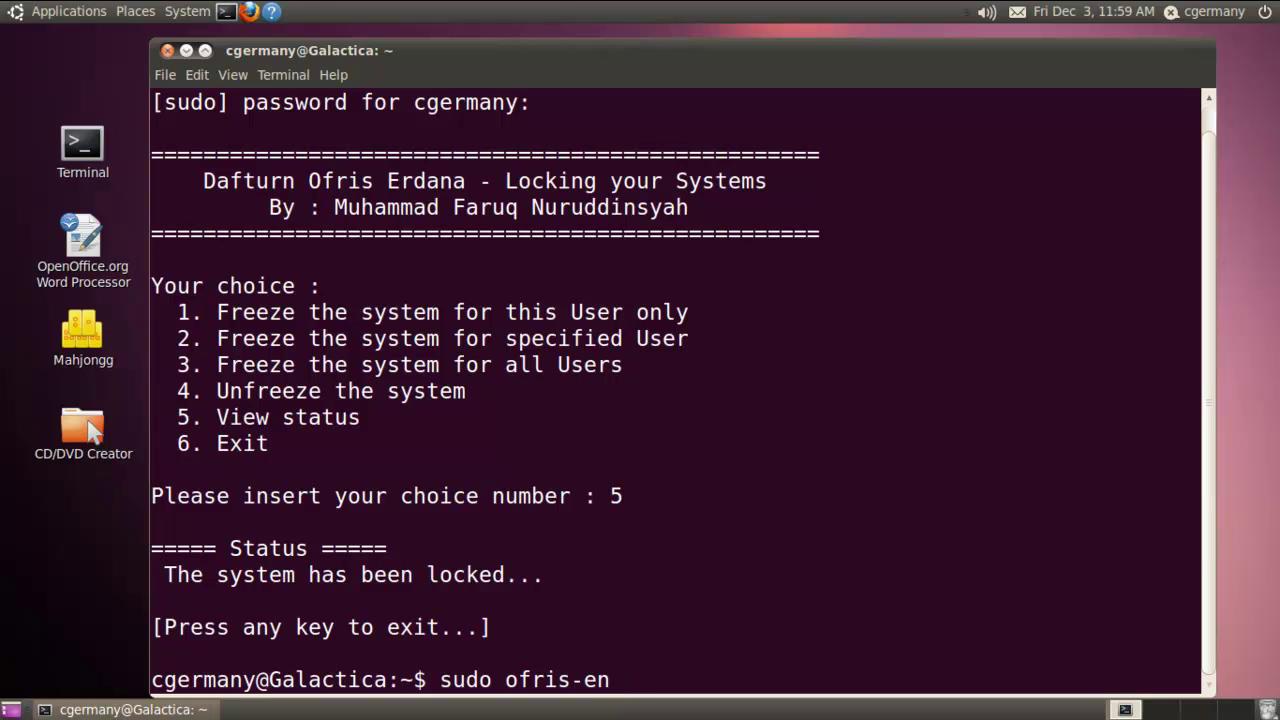
Rerun sudo ofris-en, choose 4 to unfreeze the system, then enter sudo reboot.
key("BackSpace")
type("n")
key("Return")
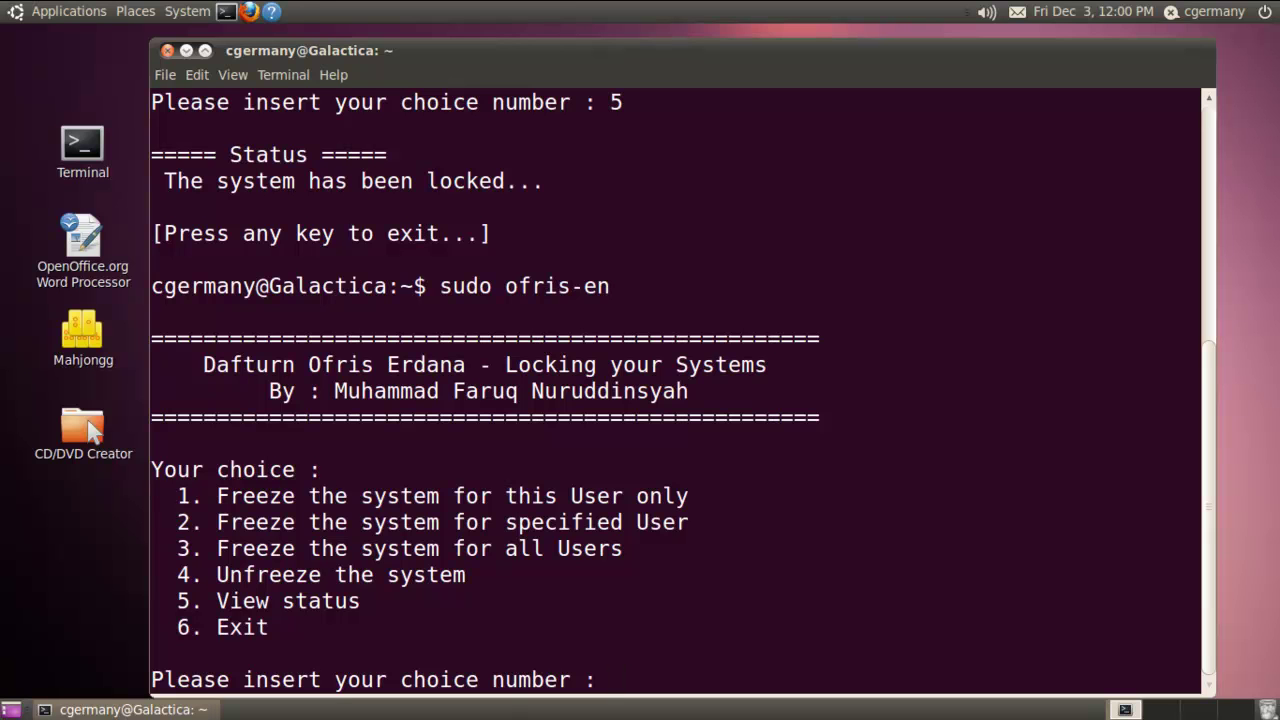
type("4")
key("Return")
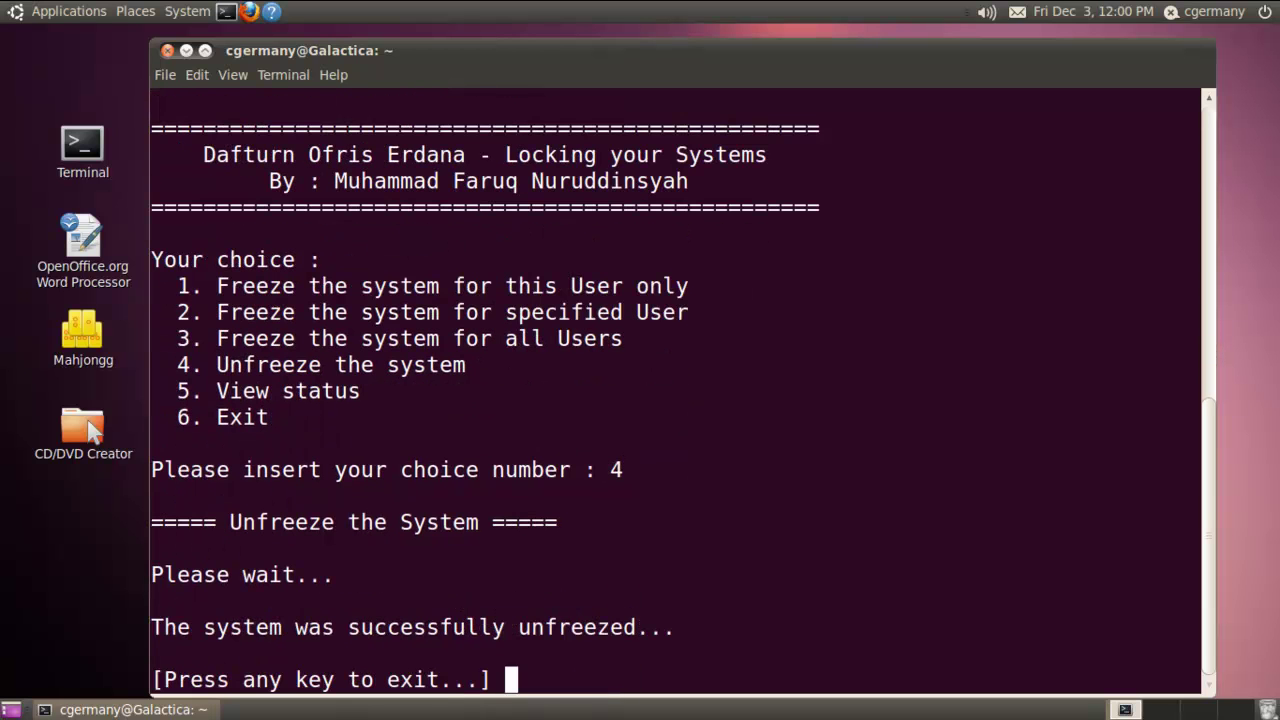
key("Return")
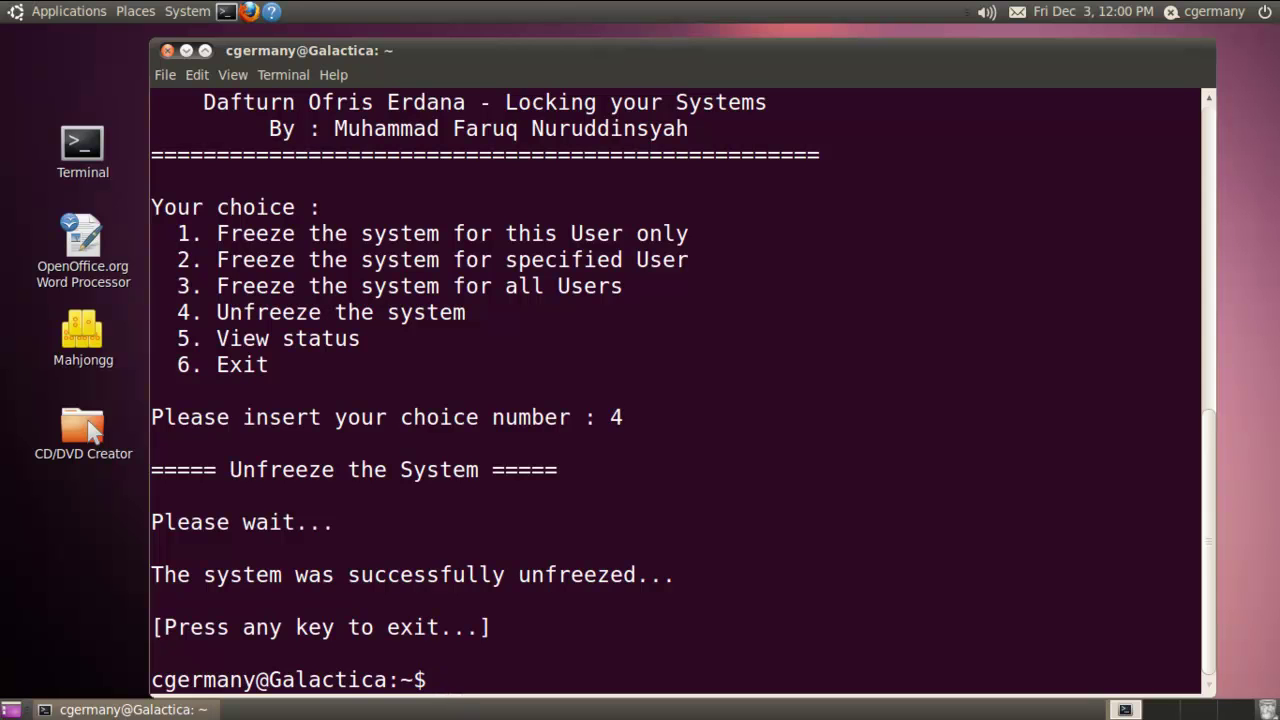
type("sudo reboot")
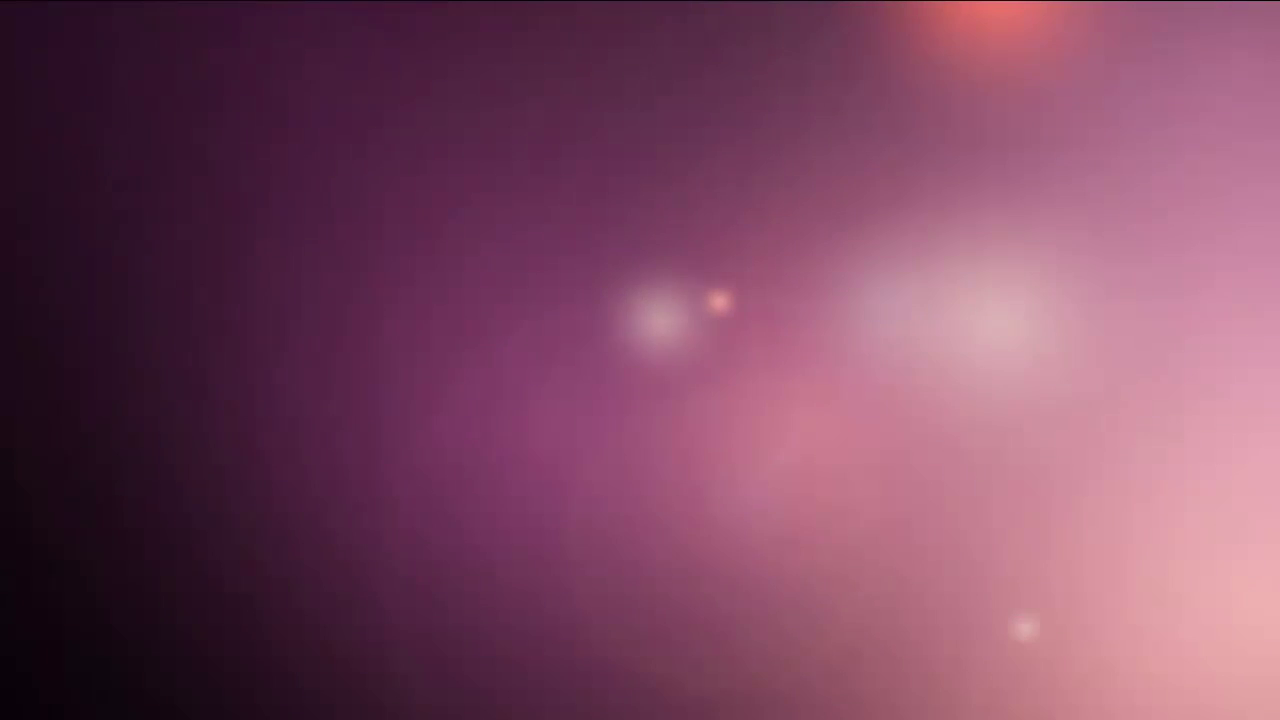